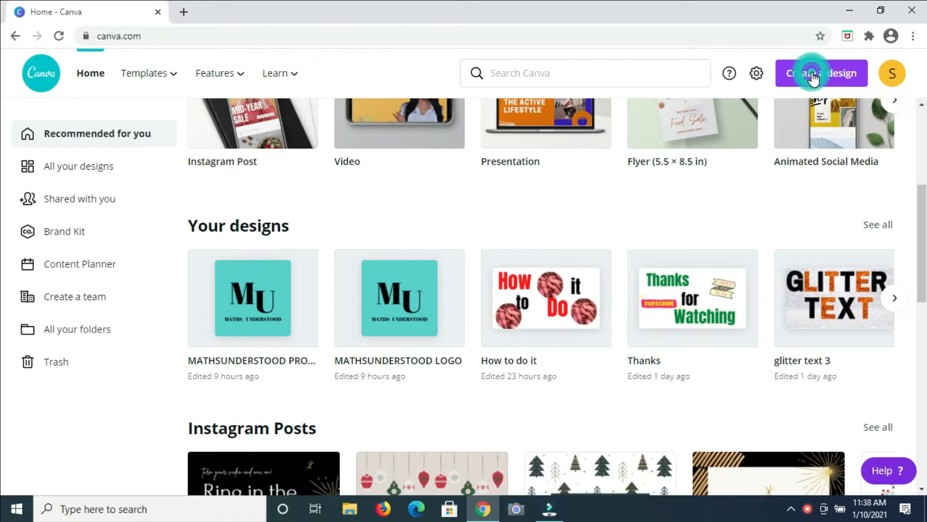
pyautogui.click(813, 78)
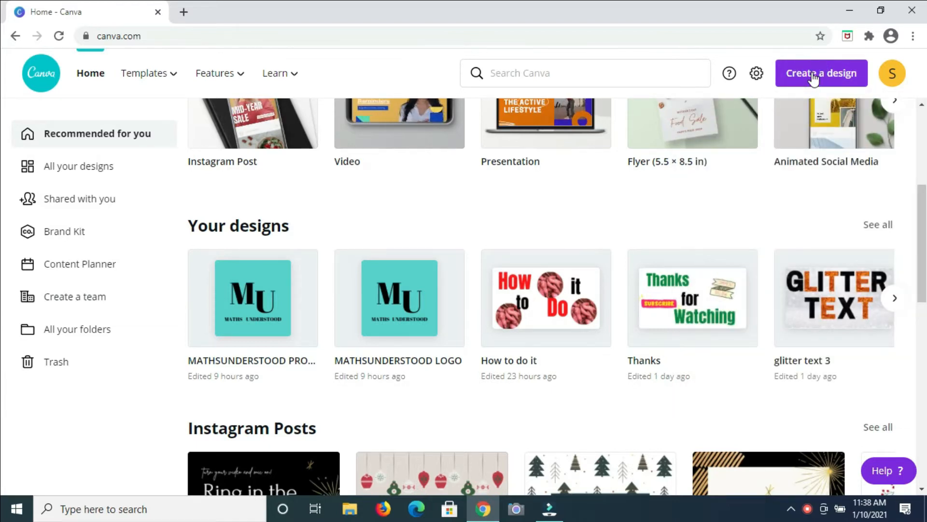
# Step: Start a custom-size design and enter a width of 5 and height of 4 in inches
pyautogui.click(813, 78)
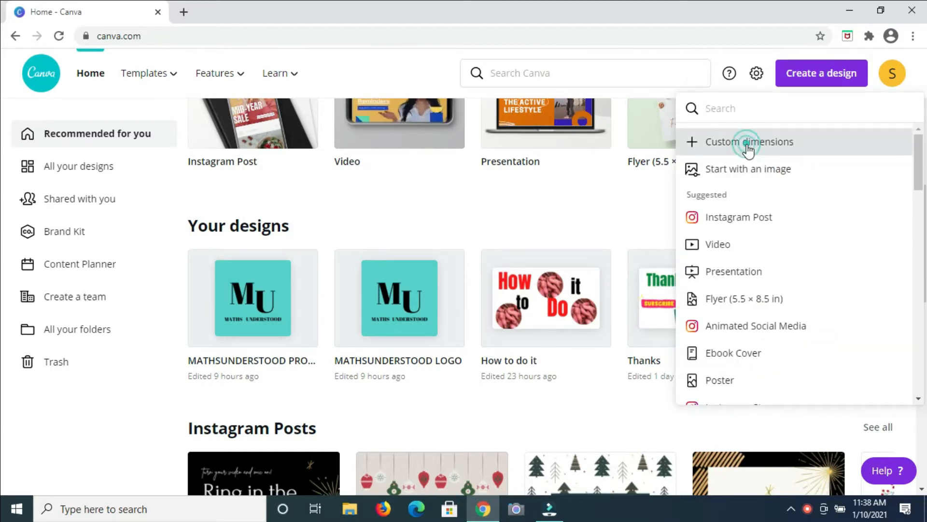
pyautogui.click(748, 145)
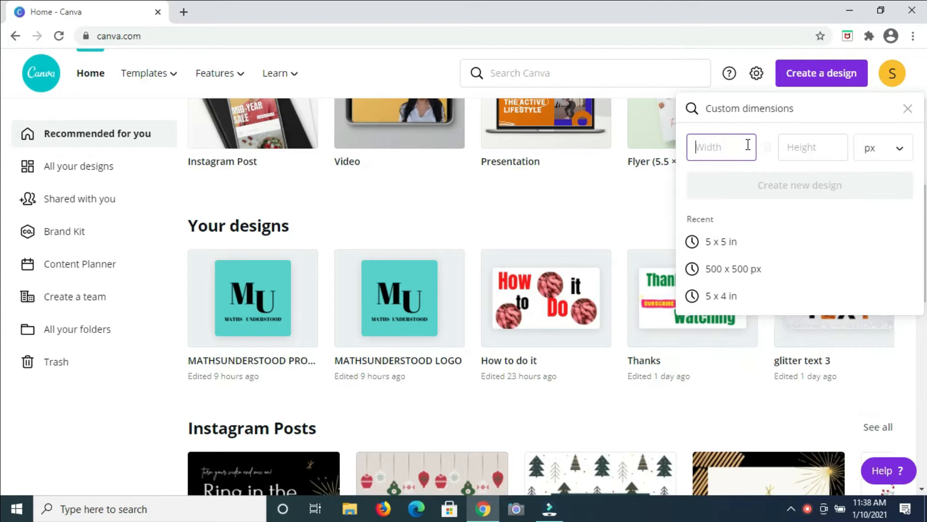
pyautogui.write('5')
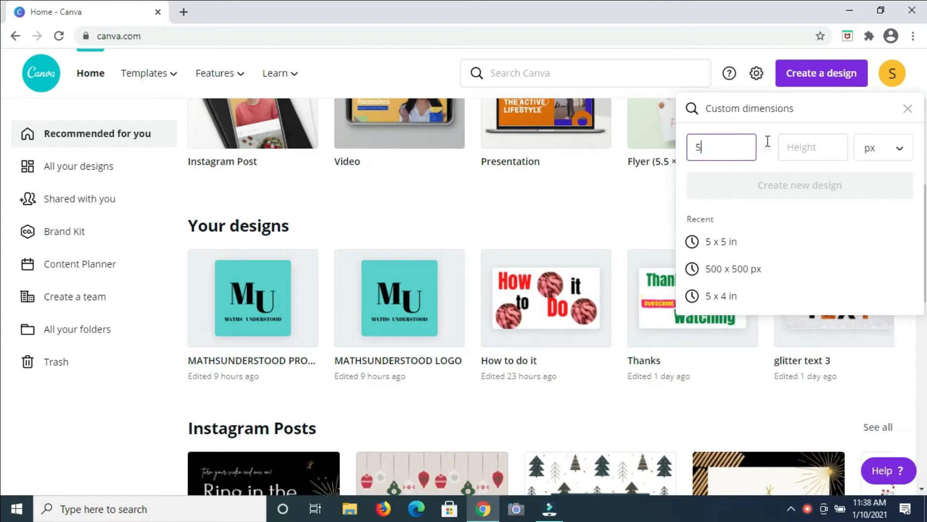
pyautogui.click(901, 149)
pyautogui.click(859, 177)
pyautogui.click(821, 150)
pyautogui.write('4')
pyautogui.click(727, 148)
pyautogui.hotkey('ctrl', 'a')
pyautogui.write('4')
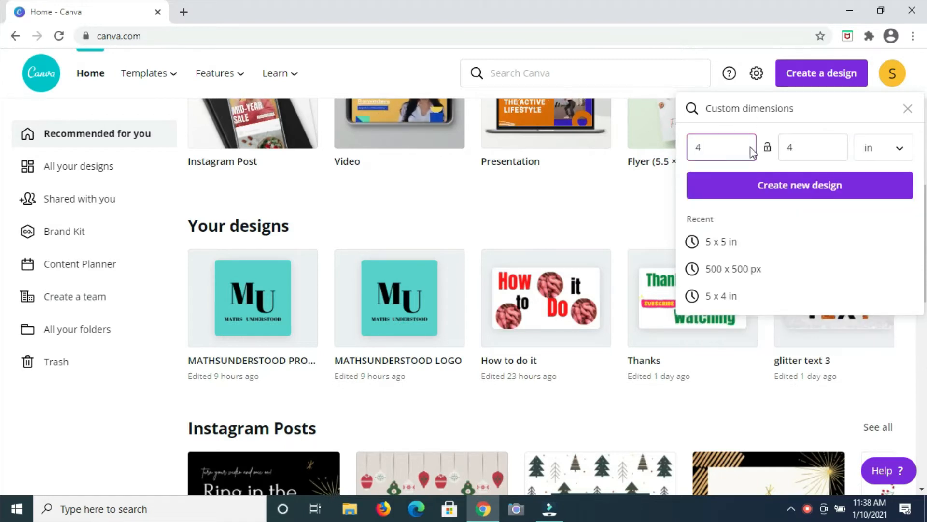
pyautogui.click(708, 149)
pyautogui.press('BackSpace')
pyautogui.write('5')
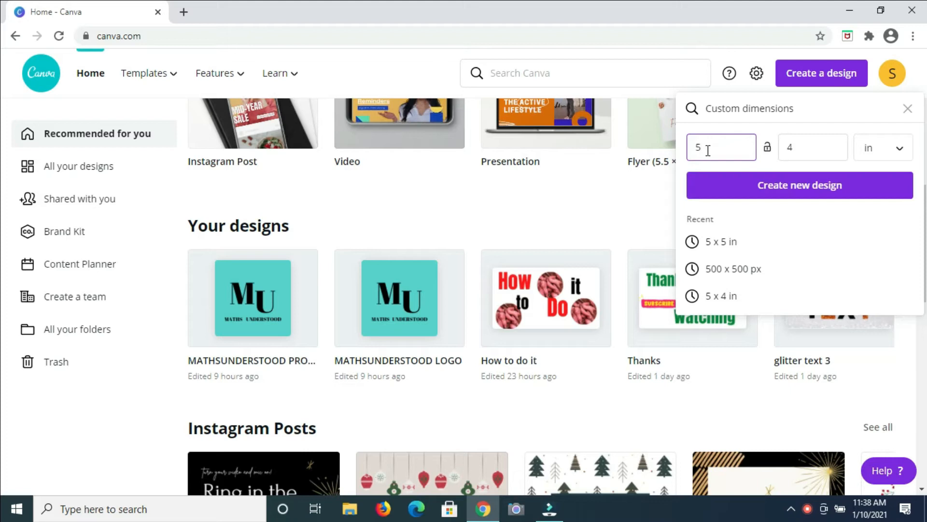
# Step: Create the blank 5 × 4 in design
pyautogui.click(813, 191)
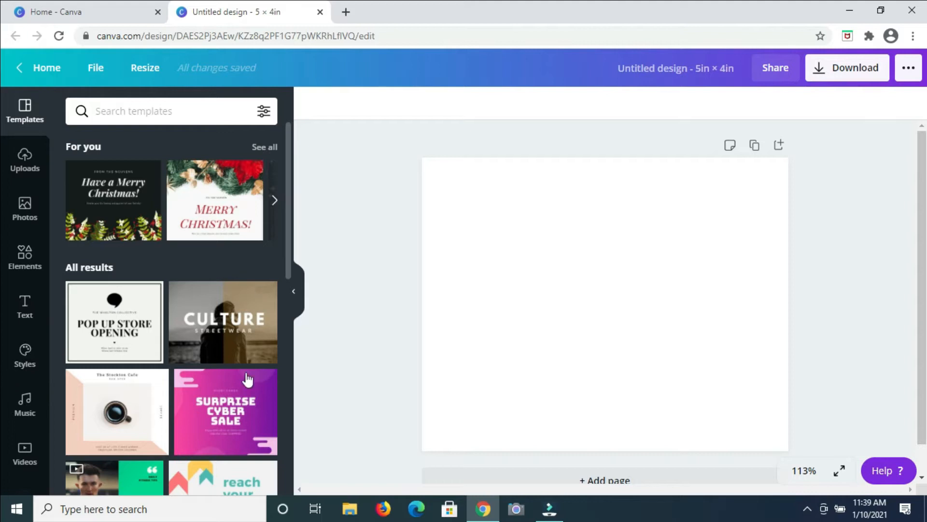
pyautogui.click(628, 271)
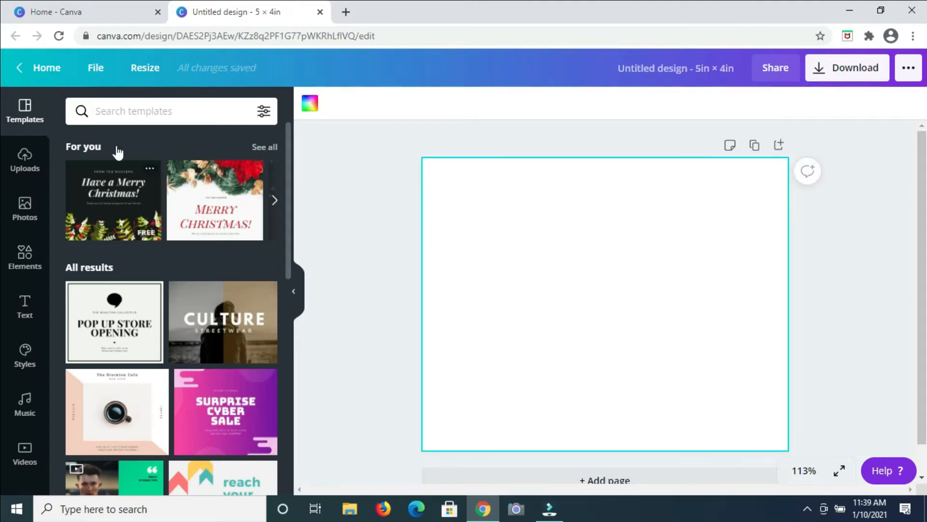
# Step: Search the photo library for watercolor background
pyautogui.click(23, 212)
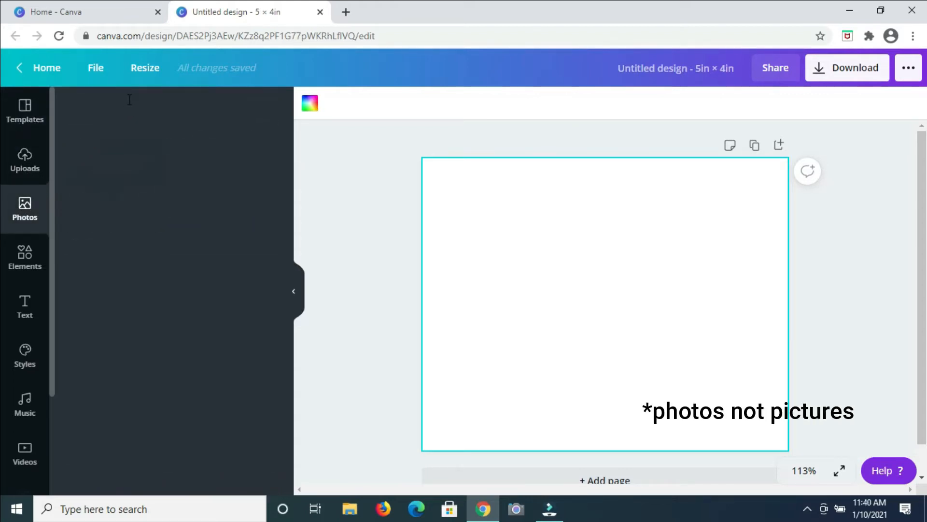
pyautogui.click(134, 117)
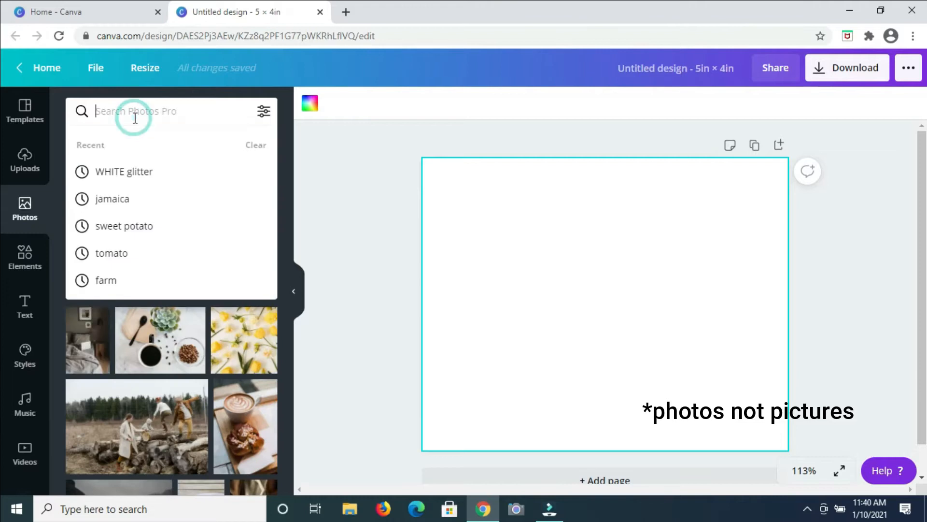
pyautogui.write('water')
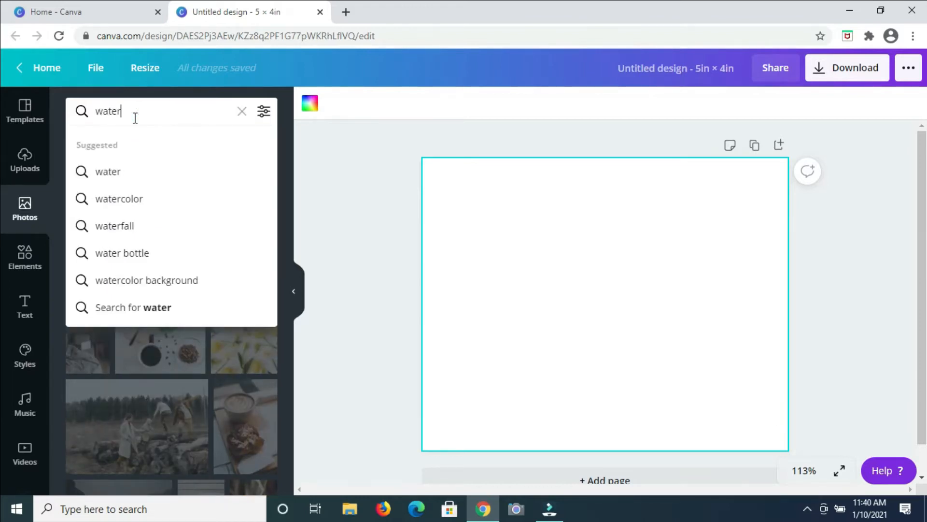
pyautogui.click(140, 282)
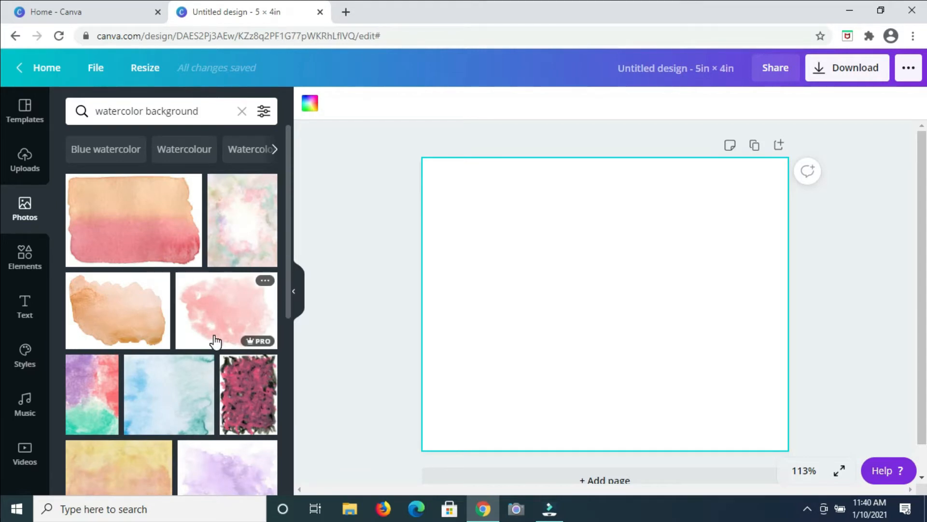
# Step: Browse through the watercolor background photo results
pyautogui.scroll(-4, 215, 342)
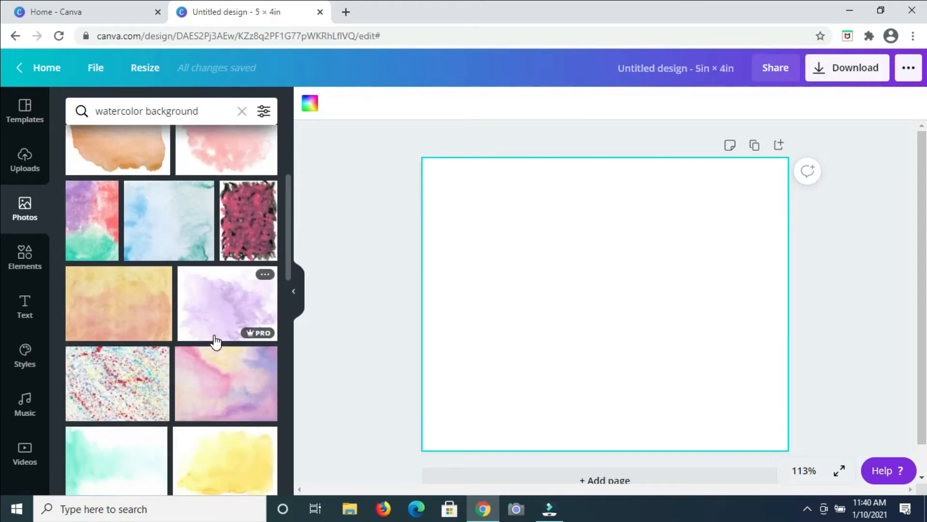
pyautogui.scroll(-2, 215, 342)
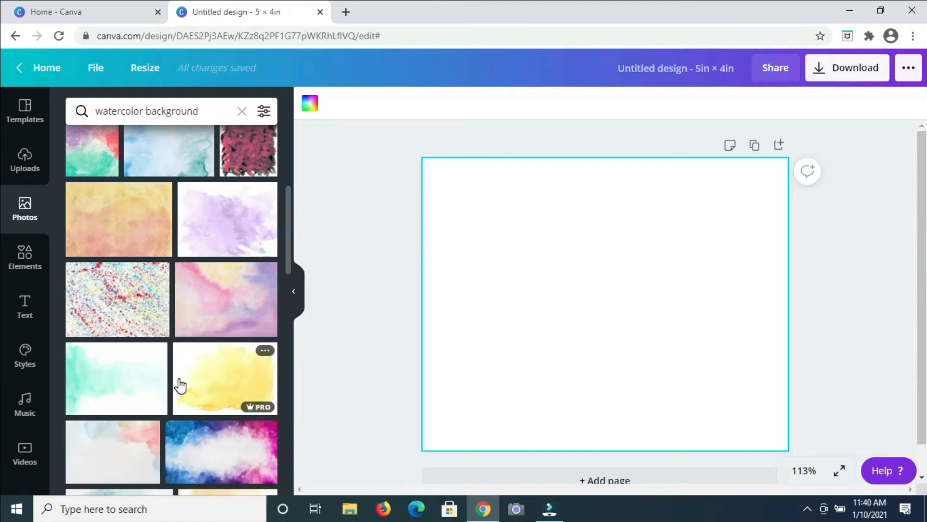
pyautogui.scroll(-4, 180, 385)
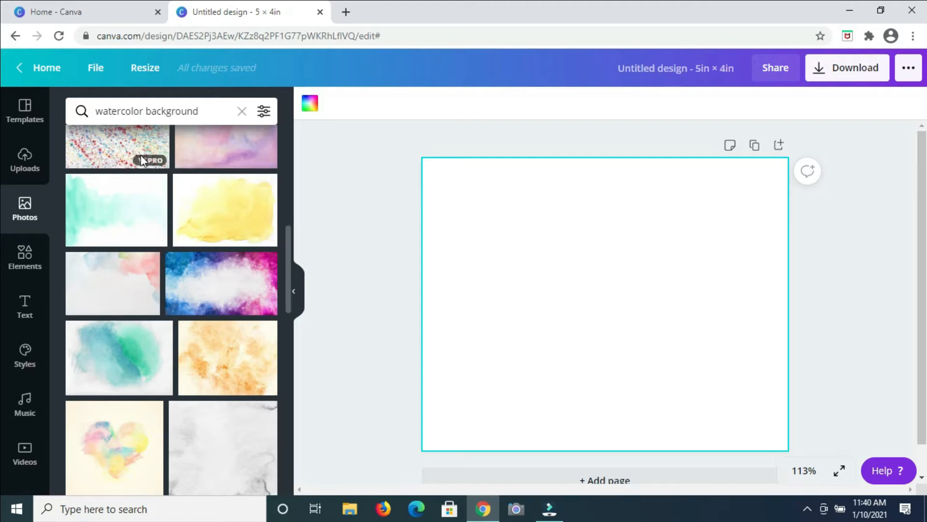
pyautogui.scroll(-5, 130, 337)
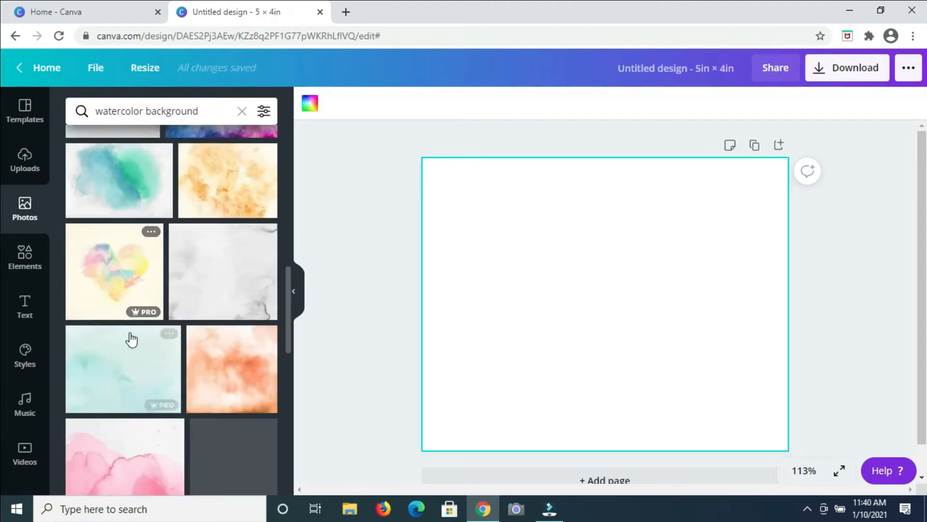
pyautogui.scroll(-4, 130, 338)
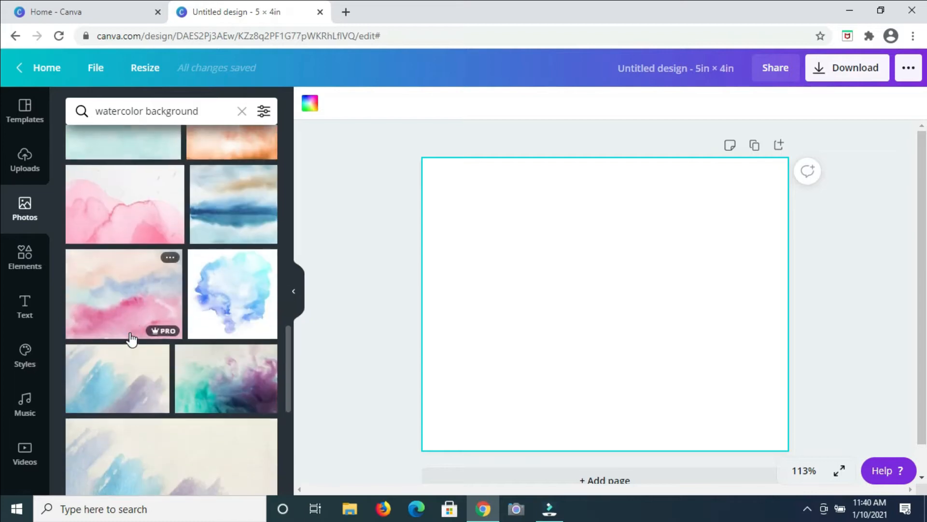
pyautogui.scroll(-5, 131, 338)
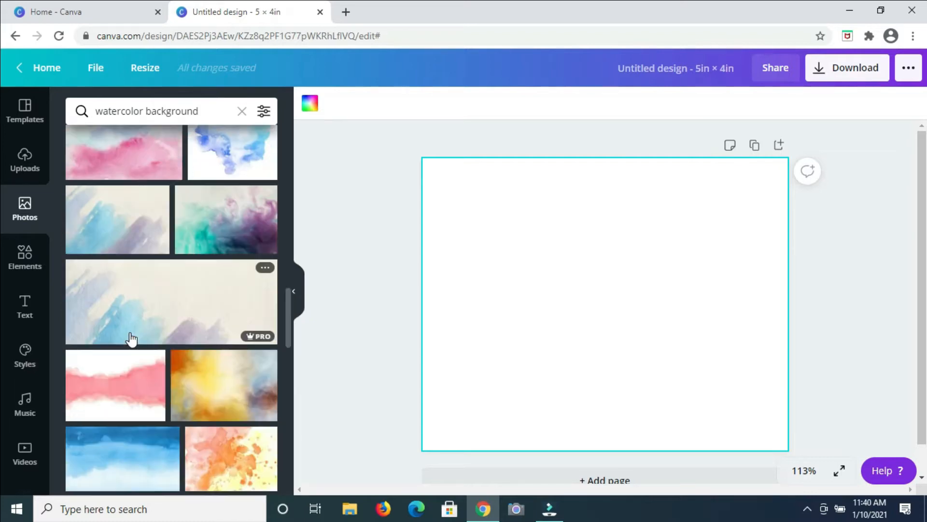
pyautogui.scroll(-3, 131, 340)
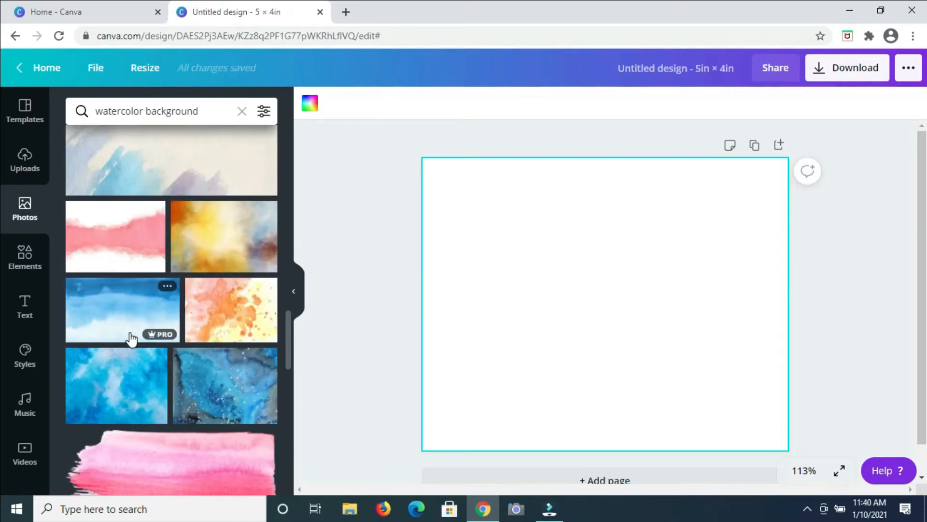
pyautogui.scroll(-5, 132, 338)
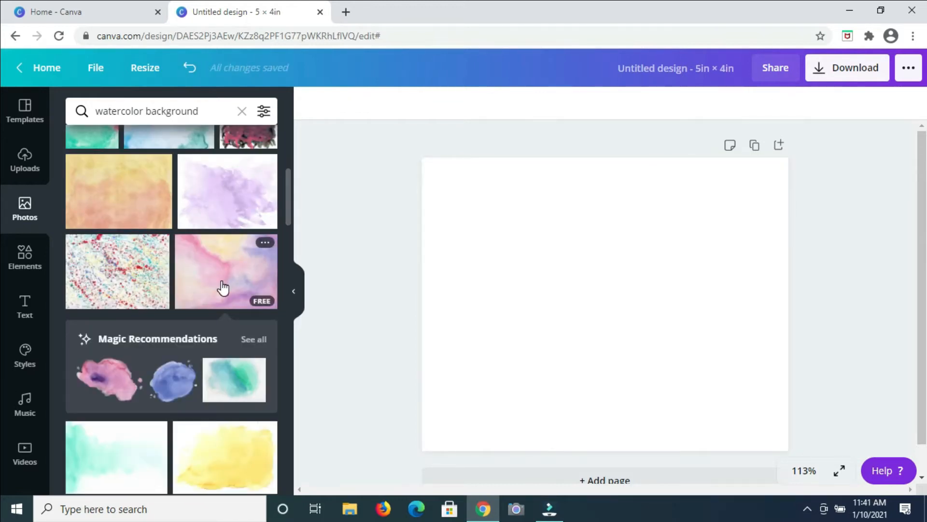
# Step: Add the pink, yellow and purple watercolor photo and stretch it to cover the whole page
pyautogui.click(223, 288)
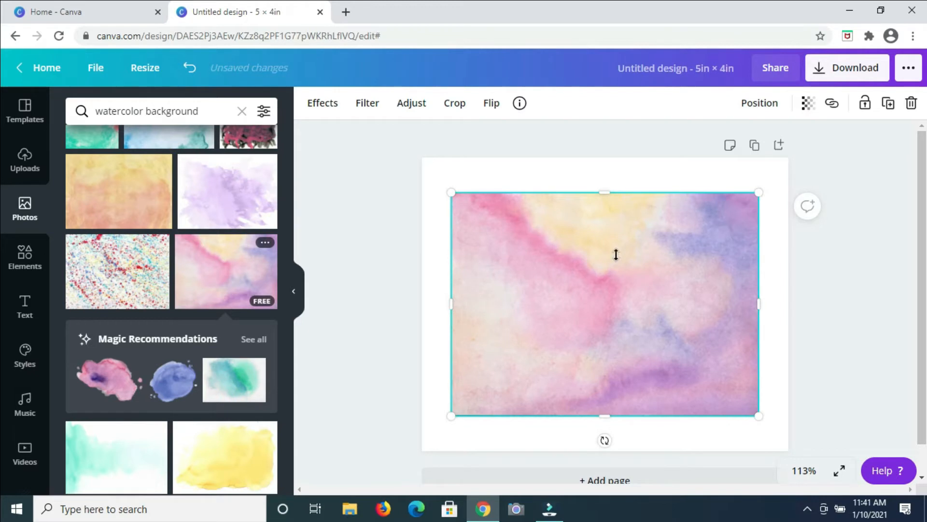
pyautogui.moveTo(618, 288); pyautogui.dragTo(603, 264)
pyautogui.moveTo(590, 387); pyautogui.dragTo(574, 434)
pyautogui.moveTo(439, 304); pyautogui.dragTo(422, 302)
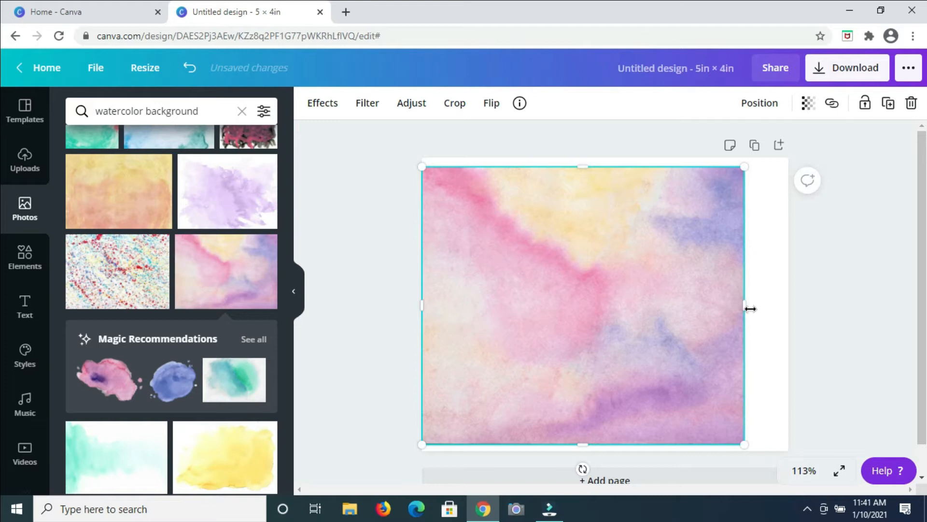
pyautogui.moveTo(748, 304); pyautogui.dragTo(791, 298)
pyautogui.moveTo(604, 169); pyautogui.dragTo(605, 158)
pyautogui.moveTo(599, 444); pyautogui.dragTo(600, 456)
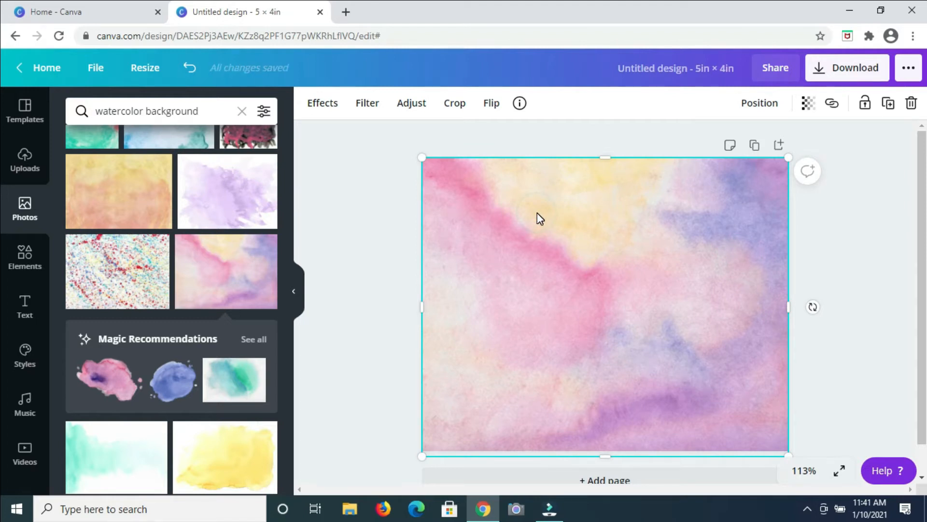
# Step: Add a text box reading Thank, enlarge it to 49.5 and place it near the top-left corner
pyautogui.press('t')
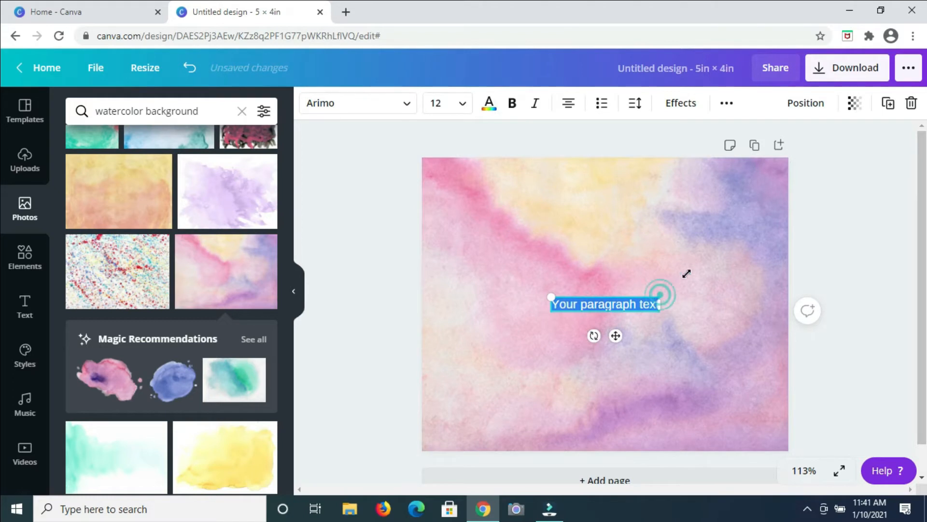
pyautogui.moveTo(746, 236); pyautogui.dragTo(727, 260)
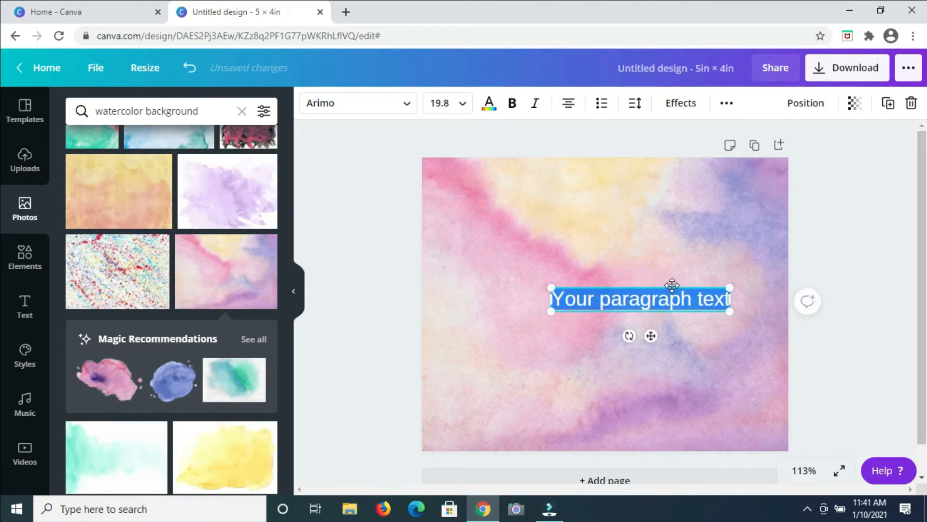
pyautogui.moveTo(672, 285); pyautogui.dragTo(576, 182)
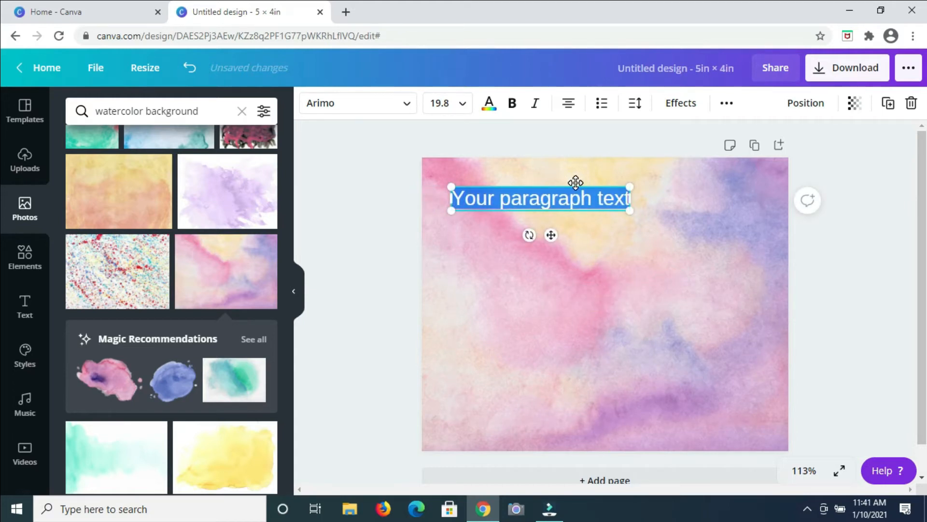
pyautogui.write('Thank')
pyautogui.moveTo(471, 177); pyautogui.dragTo(451, 165)
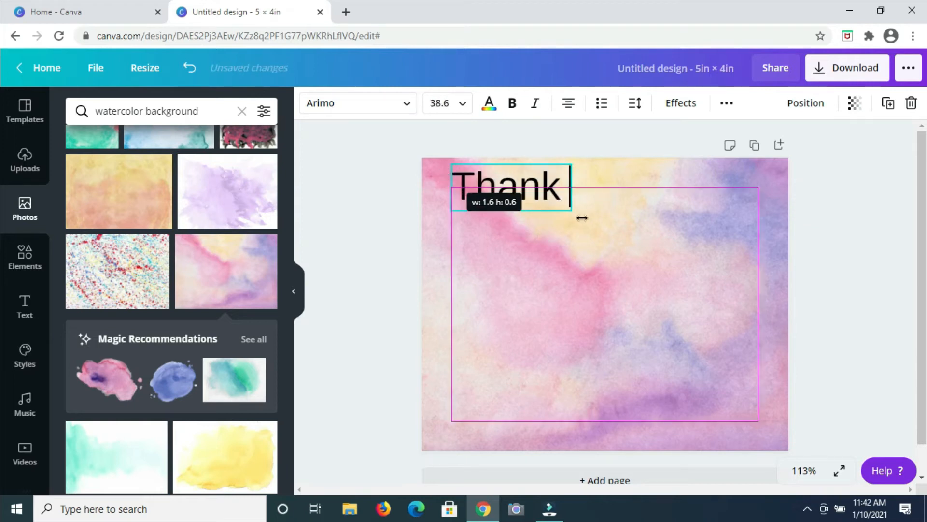
pyautogui.moveTo(570, 208); pyautogui.dragTo(599, 235)
pyautogui.moveTo(581, 162); pyautogui.dragTo(562, 171)
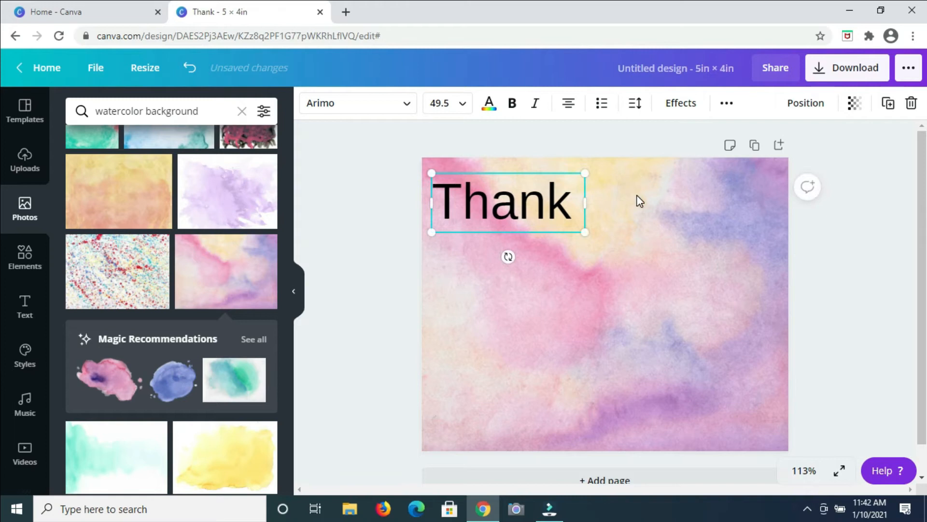
# Step: Add a second text box reading you and place it beside Thank
pyautogui.click(617, 205)
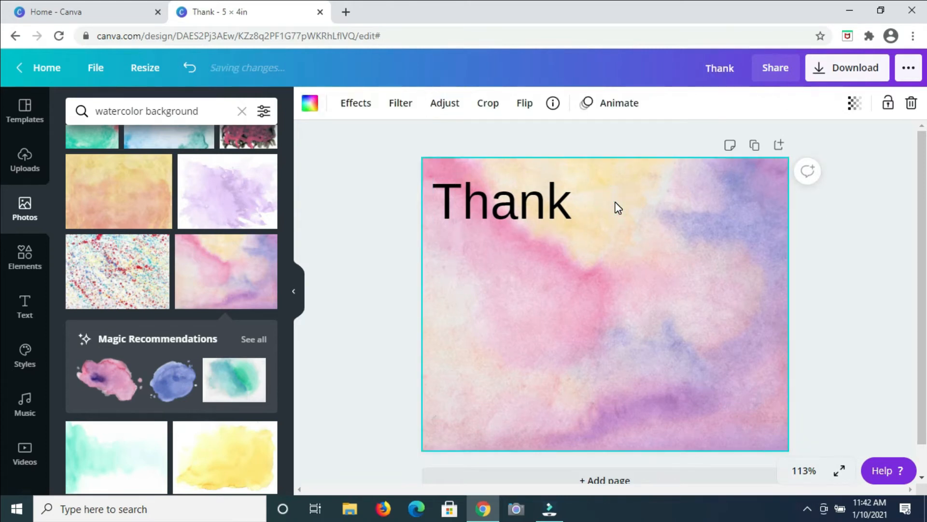
pyautogui.write('t')
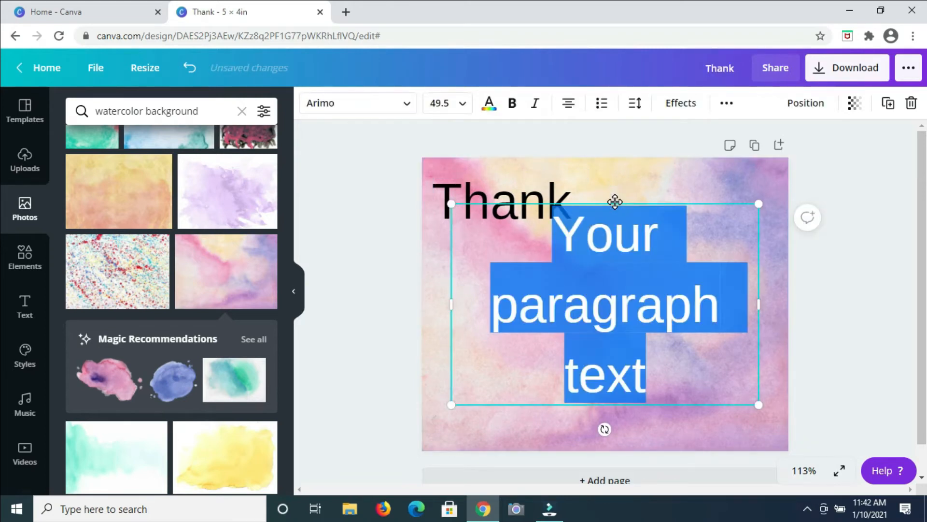
pyautogui.write('you')
pyautogui.moveTo(628, 201); pyautogui.dragTo(662, 170)
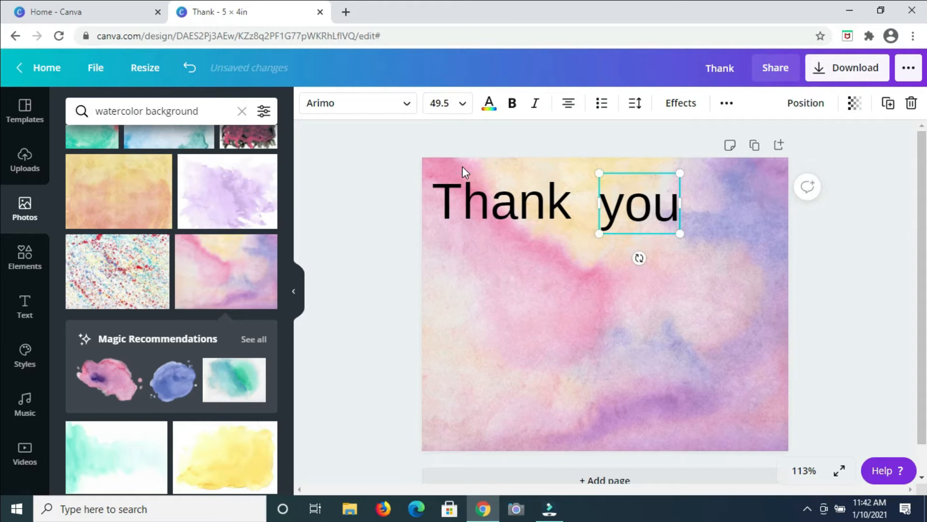
# Step: Select both words and rotate them together into an upward diagonal across the page
pyautogui.moveTo(463, 166); pyautogui.dragTo(657, 232)
pyautogui.moveTo(557, 258); pyautogui.dragTo(619, 282)
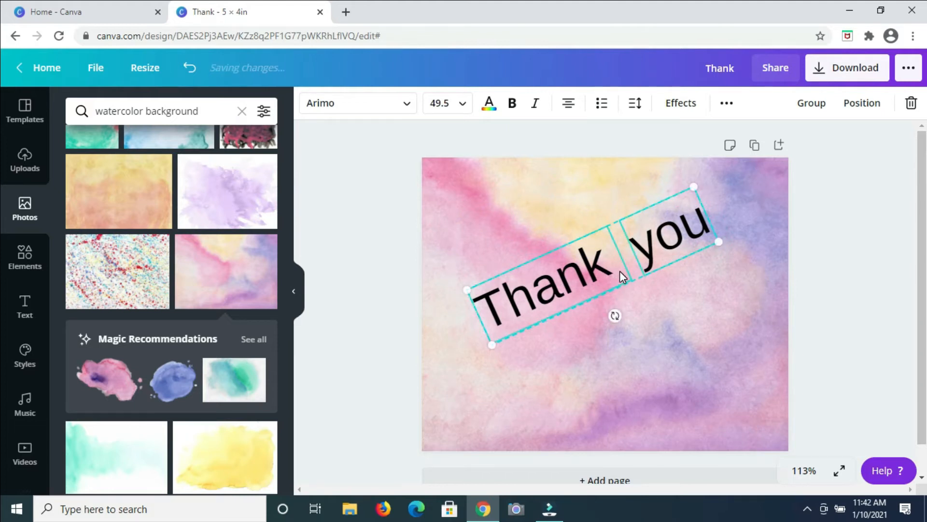
pyautogui.hotkey('ctrl', 'z')
pyautogui.moveTo(611, 281); pyautogui.dragTo(609, 285)
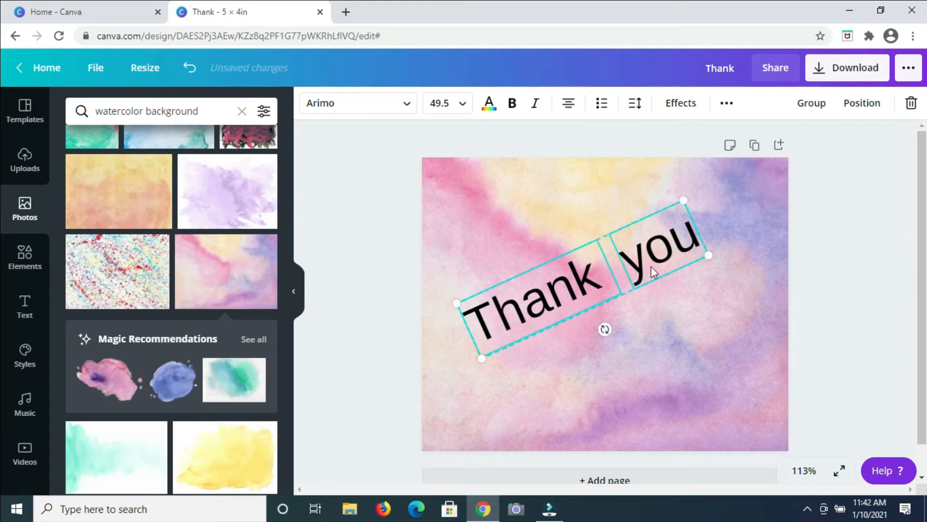
pyautogui.click(656, 323)
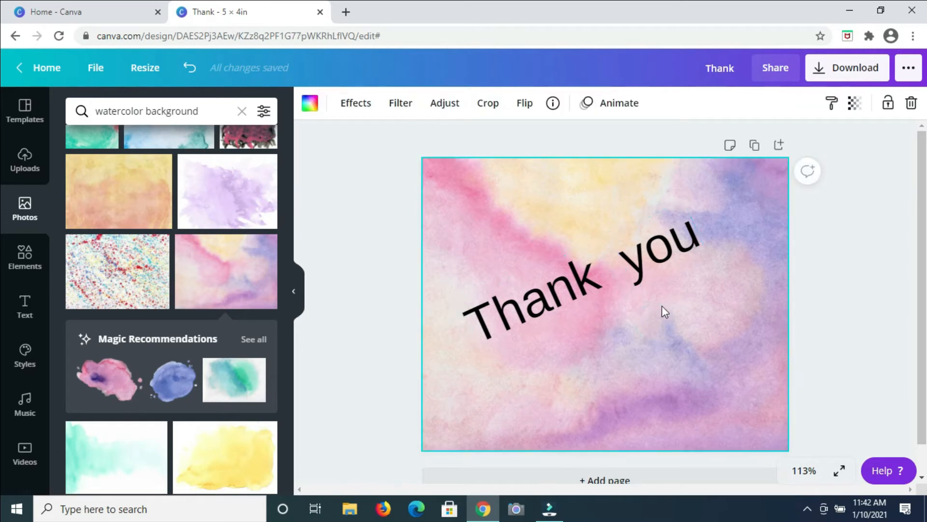
pyautogui.moveTo(709, 267); pyautogui.dragTo(498, 311)
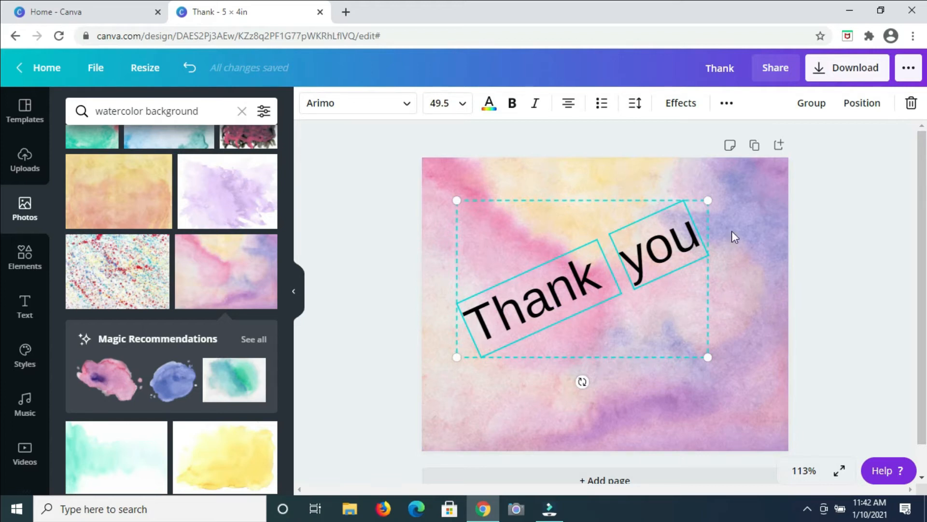
pyautogui.click(746, 262)
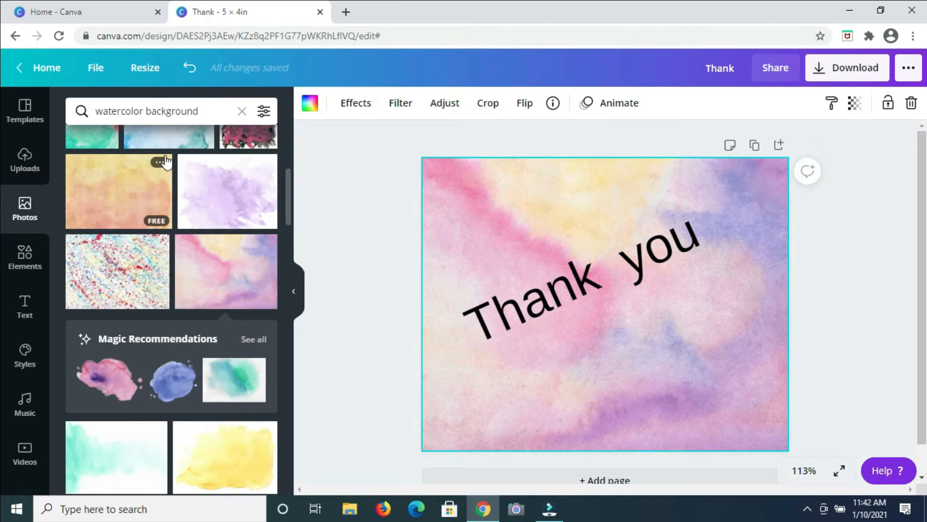
# Step: Search the elements library for butterfly graphics
pyautogui.click(28, 256)
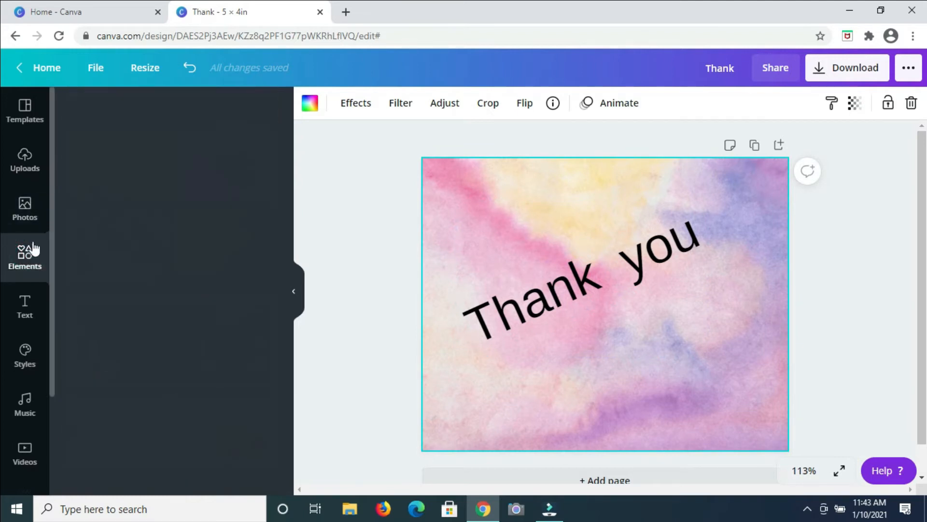
pyautogui.click(194, 114)
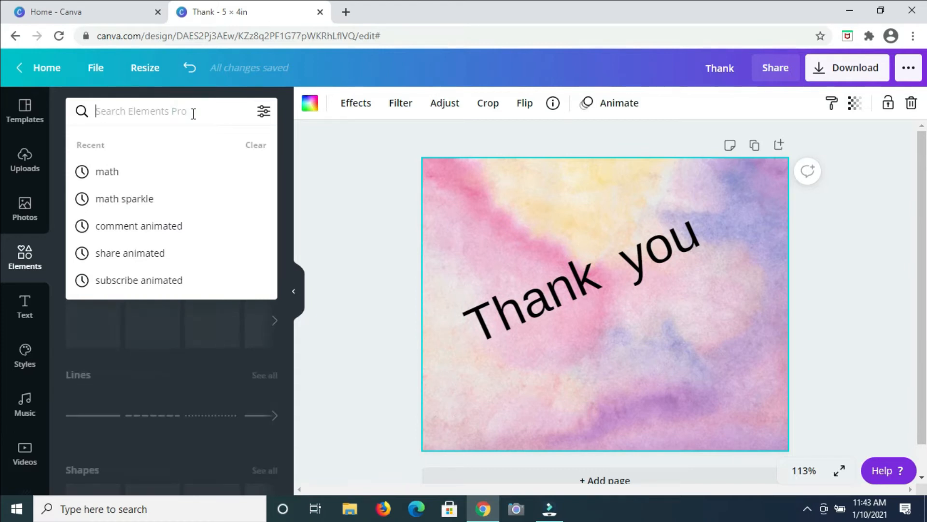
pyautogui.write('butt')
pyautogui.write('erly')
pyautogui.press('BackSpace')
pyautogui.press('BackSpace')
pyautogui.write('fly')
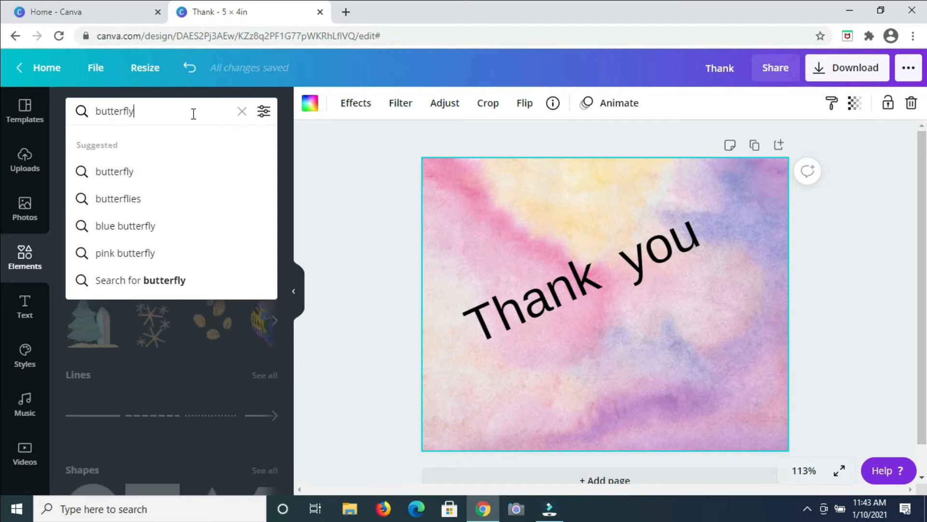
pyautogui.press('Return')
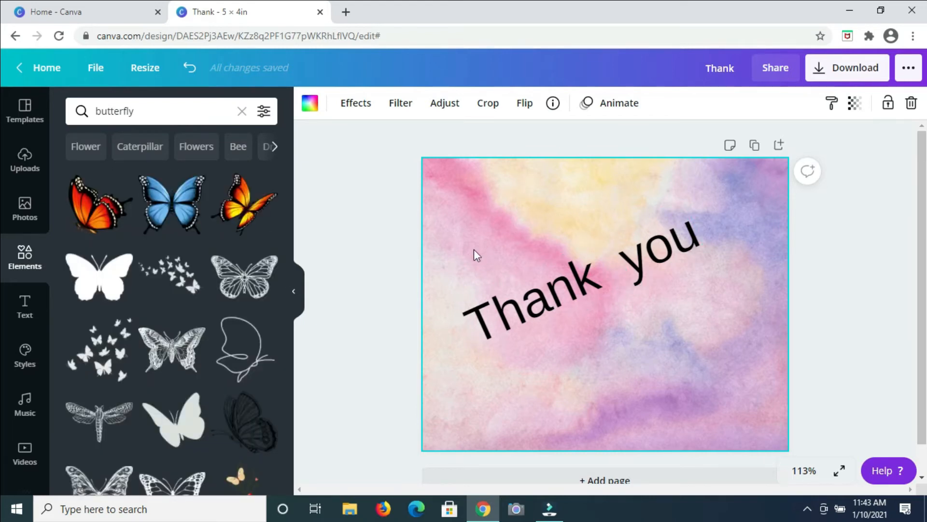
# Step: Browse the butterfly results and add the purple butterfly graphic to the card
pyautogui.scroll(-3, 163, 301)
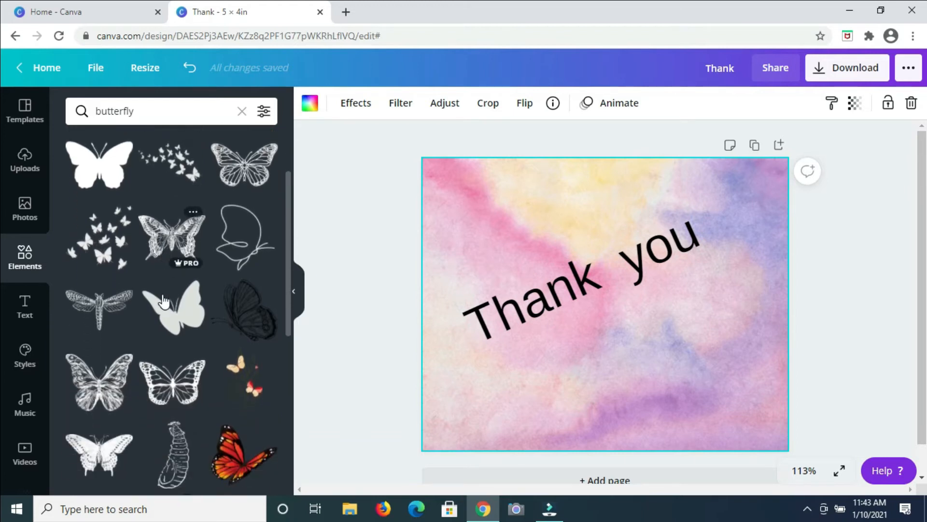
pyautogui.scroll(-6, 163, 301)
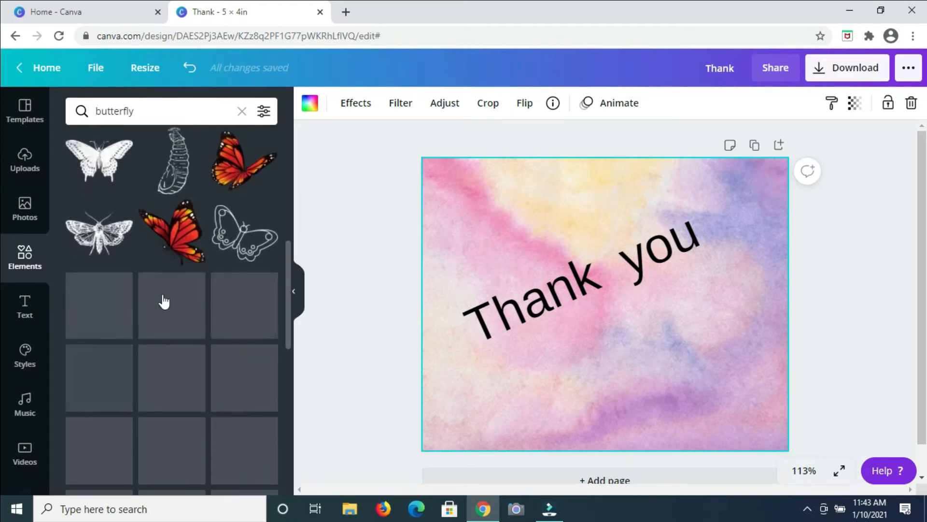
pyautogui.scroll(-3, 164, 301)
pyautogui.scroll(1, 165, 300)
pyautogui.scroll(-4, 164, 338)
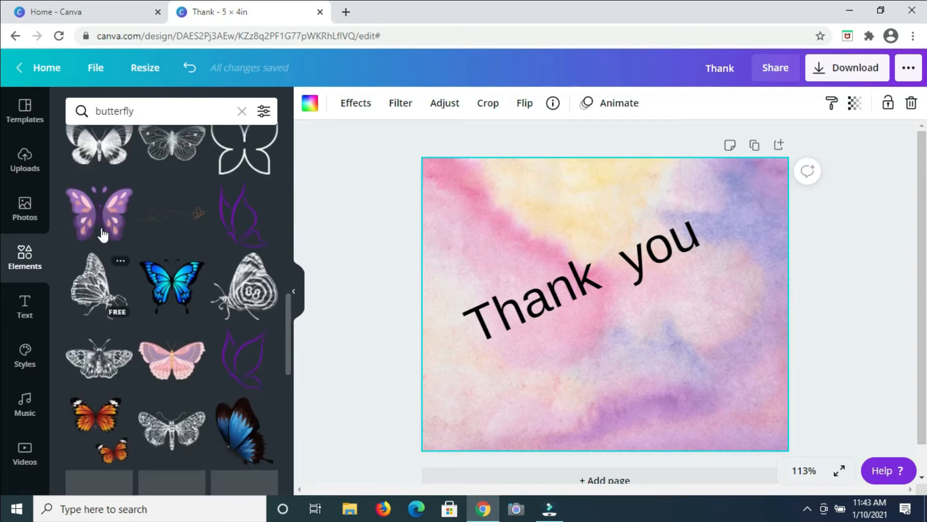
pyautogui.click(102, 231)
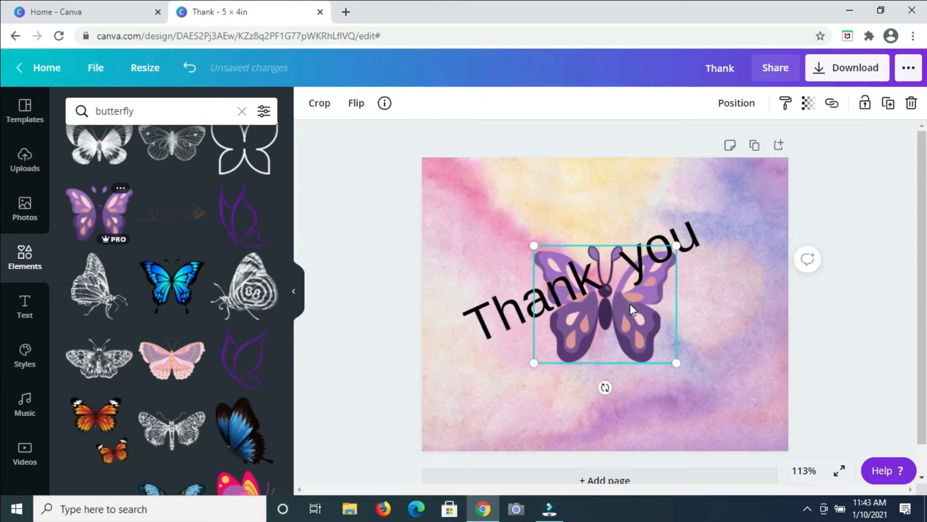
# Step: Move the purple butterfly into the bottom-left corner and shrink it slightly
pyautogui.moveTo(556, 369); pyautogui.dragTo(515, 395)
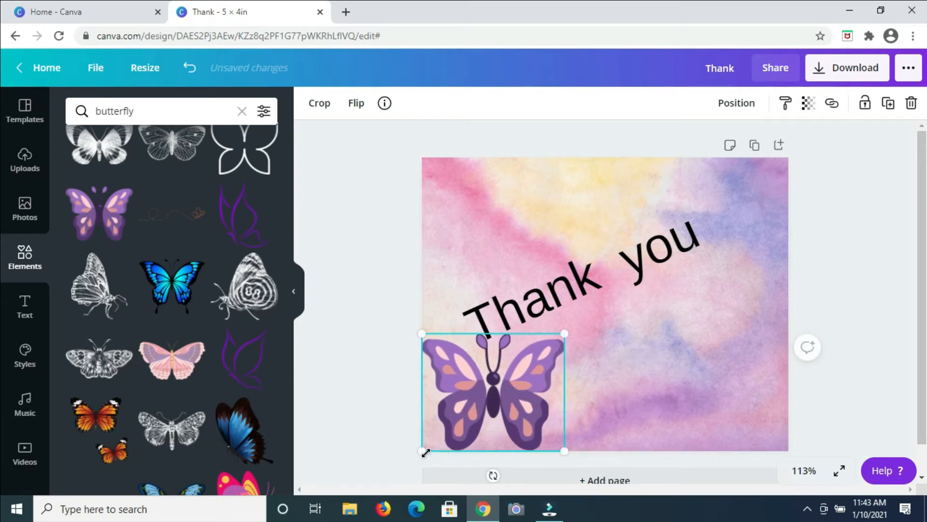
pyautogui.moveTo(425, 453); pyautogui.dragTo(451, 427)
pyautogui.moveTo(508, 393); pyautogui.dragTo(488, 407)
# Step: Rotate the Thank you words back to horizontal and place them across the middle of the card
pyautogui.click(578, 230)
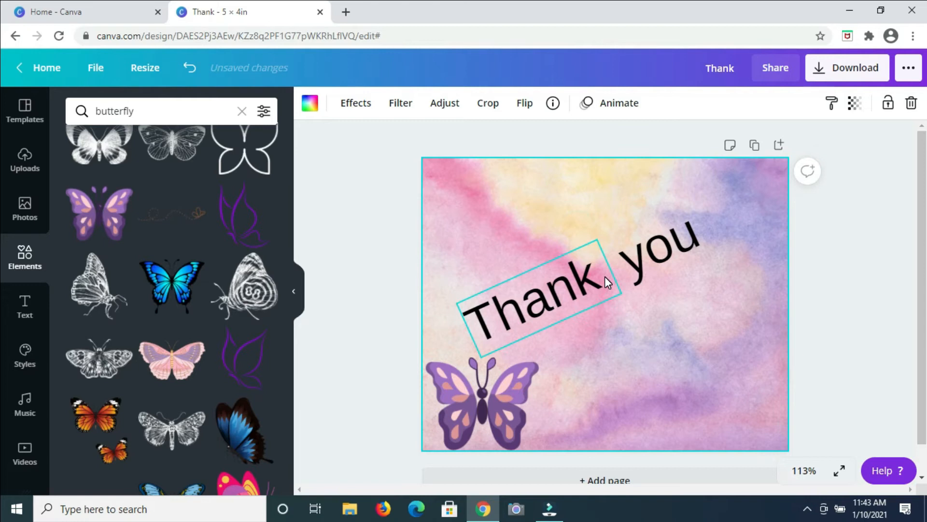
pyautogui.click(499, 221)
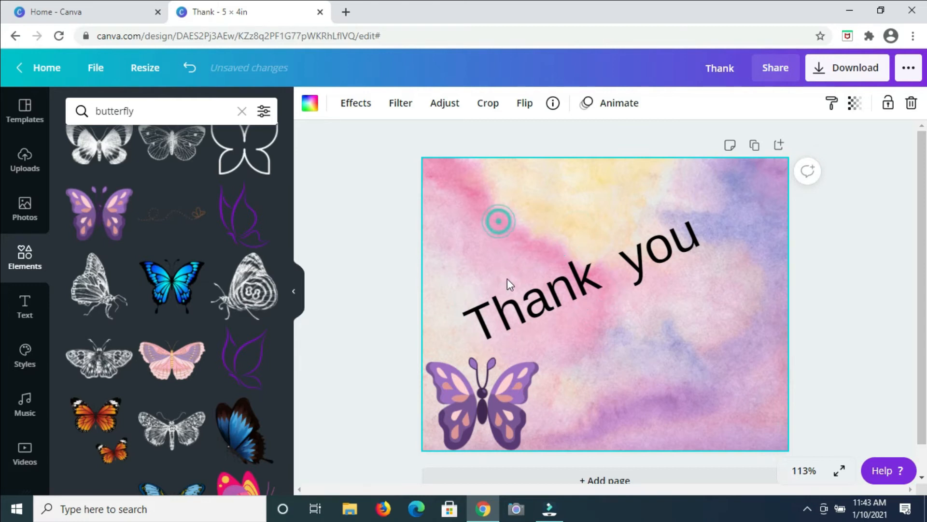
pyautogui.click(665, 269)
pyautogui.moveTo(648, 243)
pyautogui.mouseDown()
pyautogui.moveTo(662, 273)
pyautogui.moveTo(640, 230)
pyautogui.mouseUp()
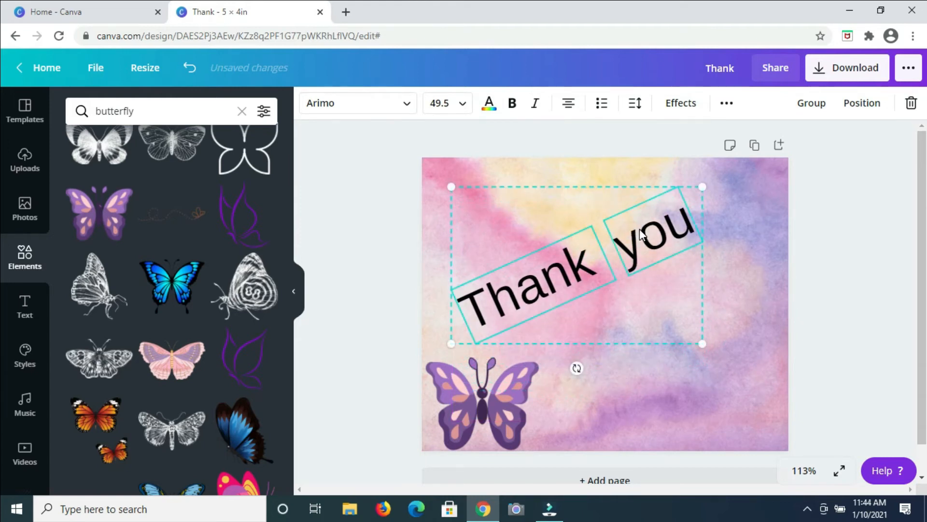
pyautogui.moveTo(550, 377); pyautogui.dragTo(535, 345)
pyautogui.moveTo(594, 338); pyautogui.dragTo(637, 321)
pyautogui.moveTo(561, 334)
pyautogui.mouseDown()
pyautogui.moveTo(549, 313)
pyautogui.moveTo(571, 318)
pyautogui.moveTo(556, 309)
pyautogui.moveTo(612, 231)
pyautogui.moveTo(564, 341)
pyautogui.mouseUp()
pyautogui.click(766, 412)
pyautogui.moveTo(517, 191); pyautogui.dragTo(671, 276)
pyautogui.moveTo(635, 256); pyautogui.dragTo(621, 295)
pyautogui.click(608, 393)
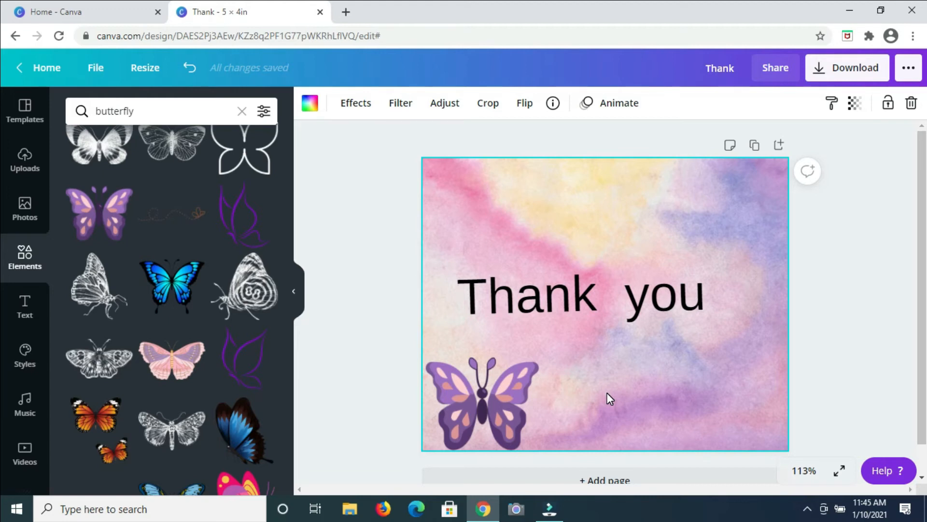
# Step: Duplicate the butterfly and place the copy in the card's top-right corner
pyautogui.click(509, 389)
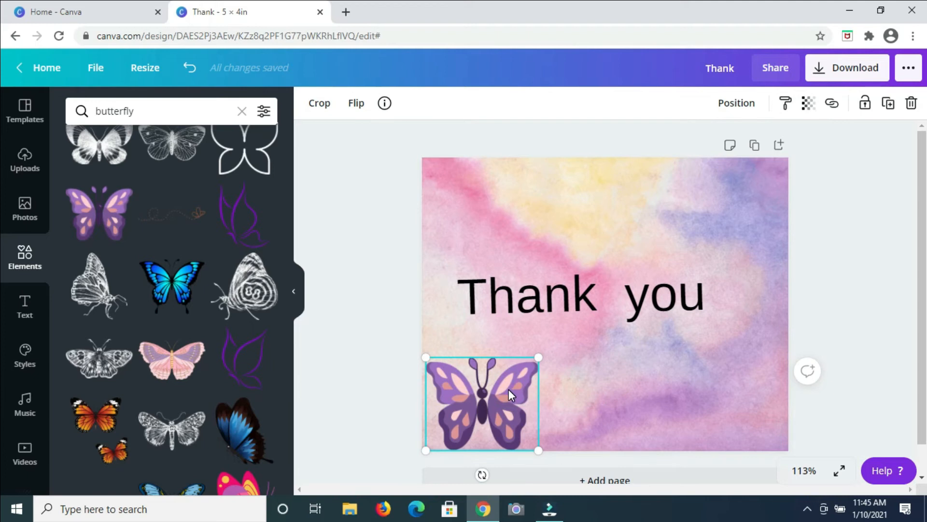
pyautogui.click(891, 104)
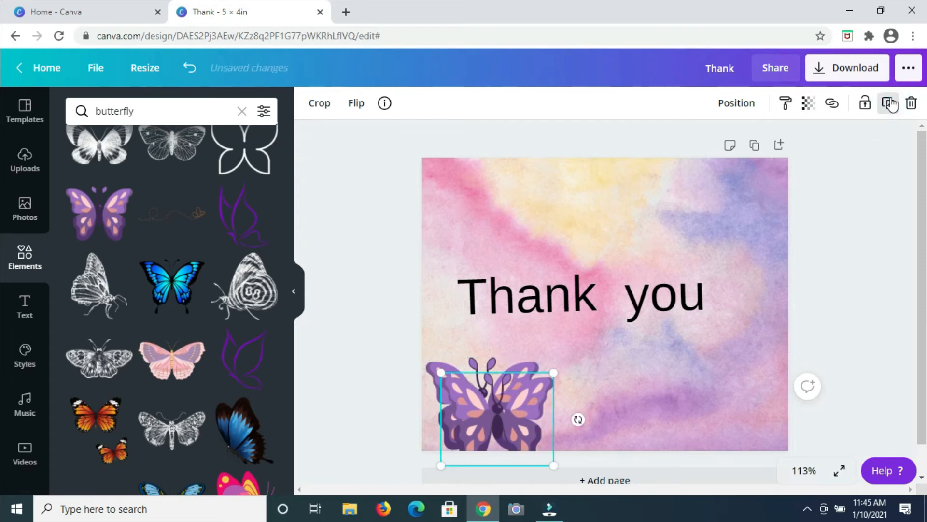
pyautogui.moveTo(540, 420); pyautogui.dragTo(750, 205)
# Step: Tilt both butterflies slightly by rotating each one
pyautogui.click(448, 410)
pyautogui.moveTo(480, 474); pyautogui.dragTo(503, 472)
pyautogui.click(737, 221)
pyautogui.moveTo(754, 281)
pyautogui.mouseDown()
pyautogui.moveTo(752, 271)
pyautogui.moveTo(749, 283)
pyautogui.mouseUp()
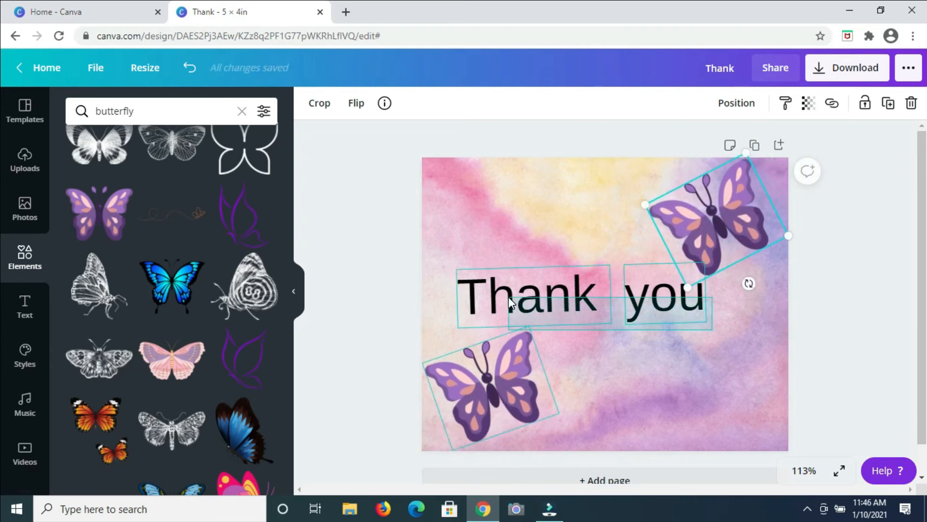
# Step: Move the Thank you words higher and nudge the top-right butterfly toward the corner
pyautogui.moveTo(509, 298); pyautogui.dragTo(509, 298)
pyautogui.click(724, 320)
pyautogui.moveTo(720, 304); pyautogui.dragTo(556, 295)
pyautogui.moveTo(555, 294); pyautogui.dragTo(531, 252)
pyautogui.moveTo(735, 218); pyautogui.dragTo(752, 222)
pyautogui.click(660, 310)
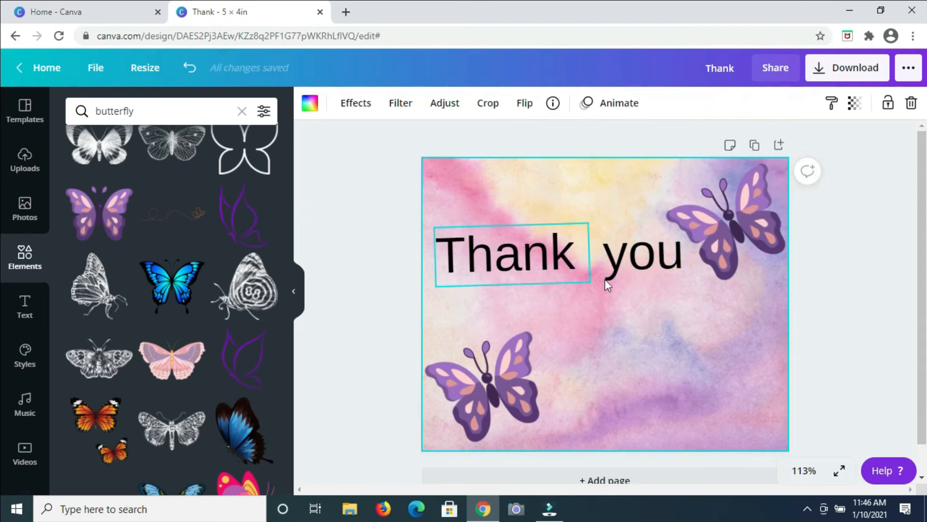
# Step: Add a small text box reading for shopping with us and place it beneath Thank you
pyautogui.moveTo(579, 268); pyautogui.dragTo(473, 265)
pyautogui.moveTo(558, 310)
pyautogui.mouseDown()
pyautogui.moveTo(551, 311)
pyautogui.moveTo(559, 311)
pyautogui.mouseUp()
pyautogui.click(636, 327)
pyautogui.press('t')
pyautogui.moveTo(758, 203); pyautogui.dragTo(559, 332)
pyautogui.write('for shopping with us')
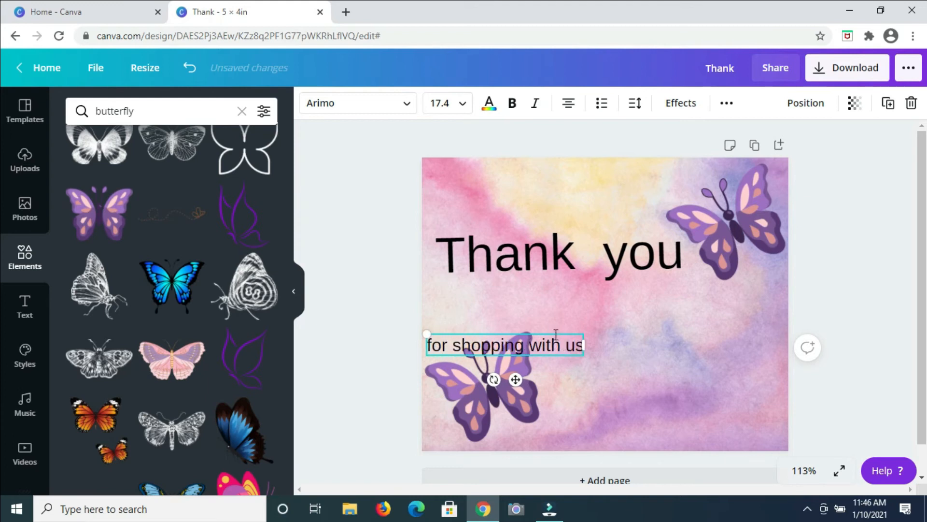
pyautogui.moveTo(556, 335); pyautogui.dragTo(647, 282)
pyautogui.click(549, 249)
pyautogui.moveTo(513, 308); pyautogui.dragTo(513, 306)
pyautogui.click(688, 331)
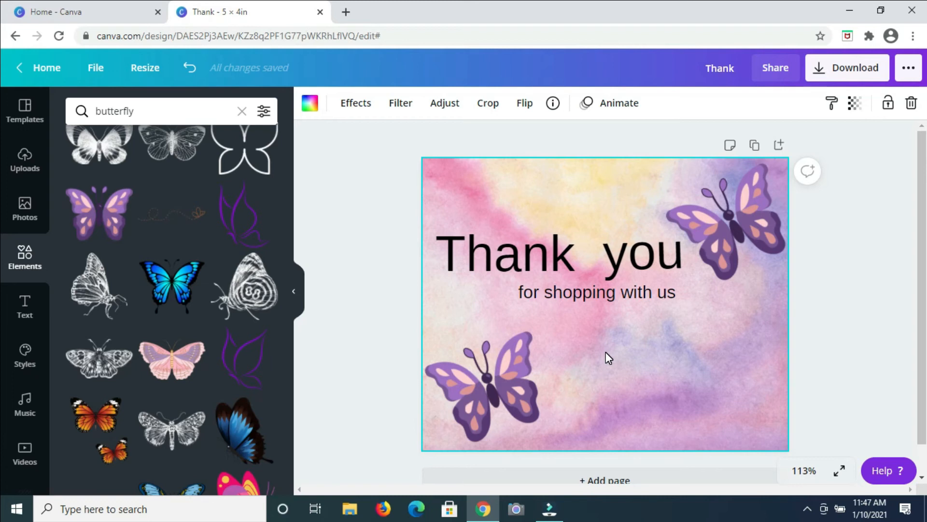
# Step: Select both Thank and you and change their font to Virtual
pyautogui.moveTo(462, 201); pyautogui.dragTo(710, 244)
pyautogui.moveTo(643, 249); pyautogui.dragTo(624, 250)
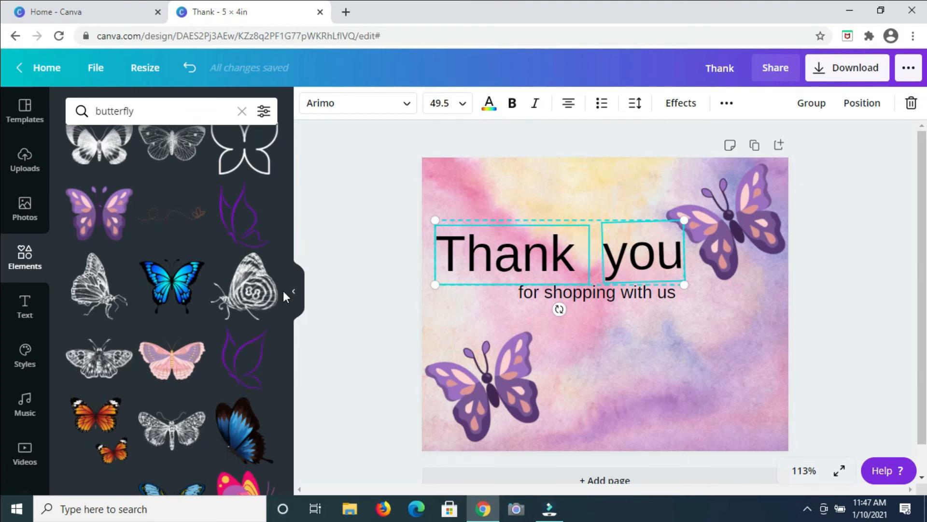
pyautogui.scroll(5, 292, 296)
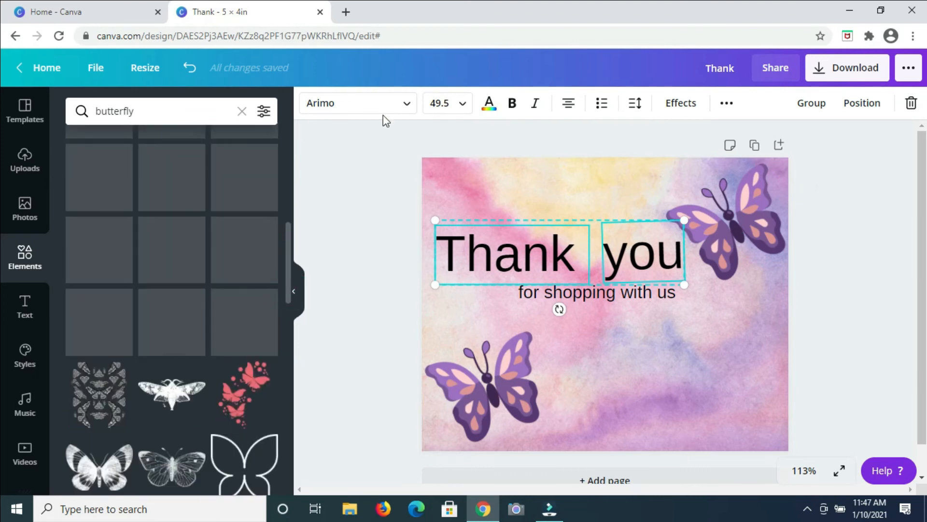
pyautogui.click(405, 107)
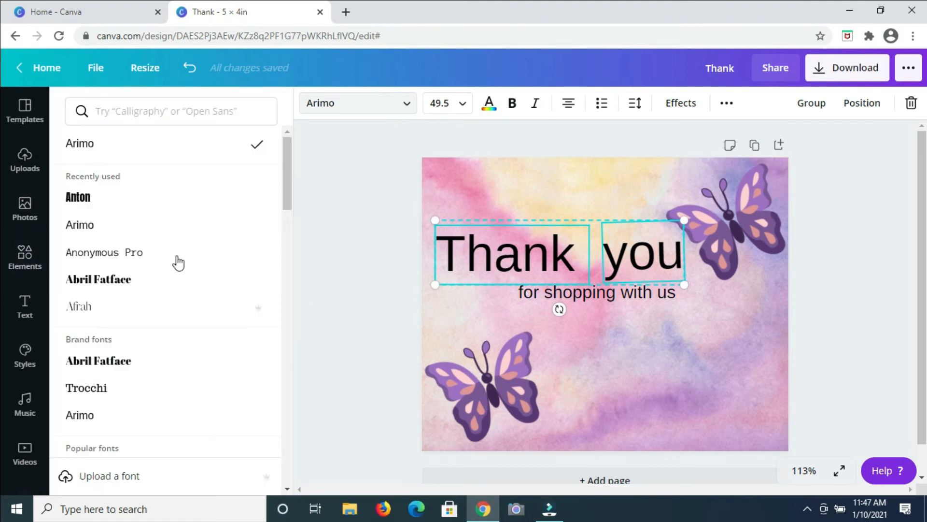
pyautogui.scroll(-12, 136, 333)
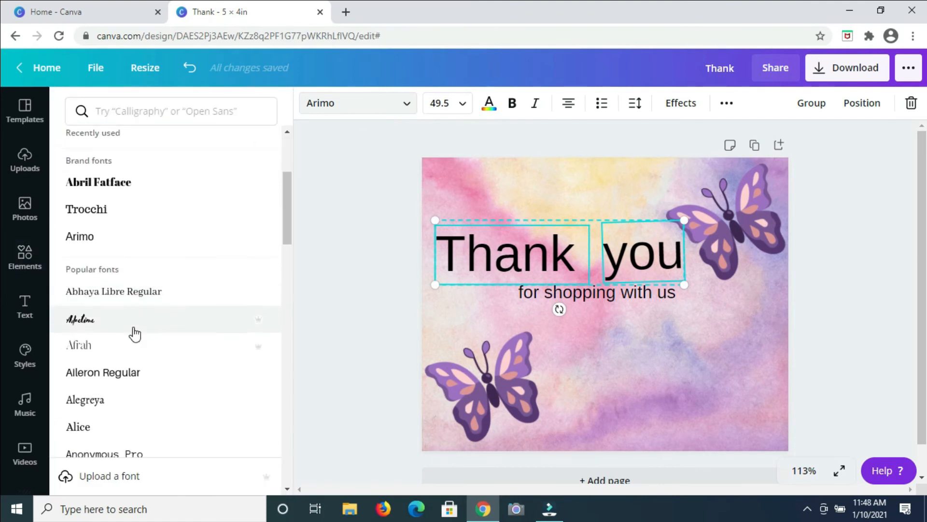
pyautogui.scroll(-2, 135, 333)
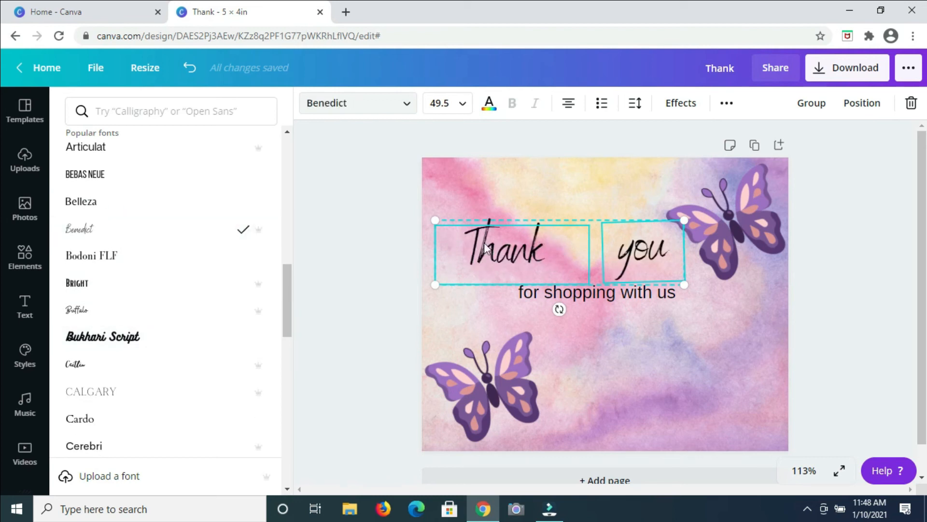
pyautogui.scroll(-15, 143, 372)
pyautogui.click(143, 380)
pyautogui.scroll(-6, 143, 382)
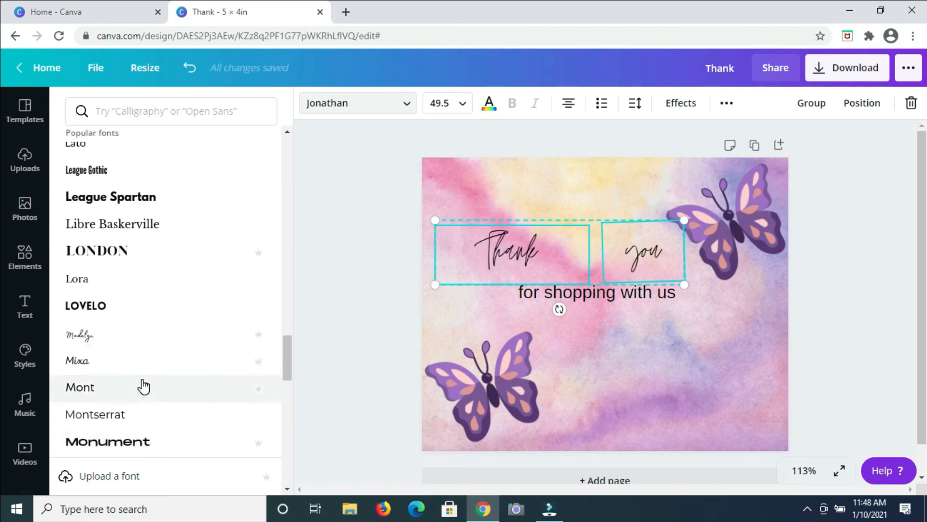
pyautogui.scroll(-2, 140, 385)
pyautogui.scroll(-6, 120, 303)
pyautogui.scroll(-12, 121, 302)
pyautogui.click(129, 209)
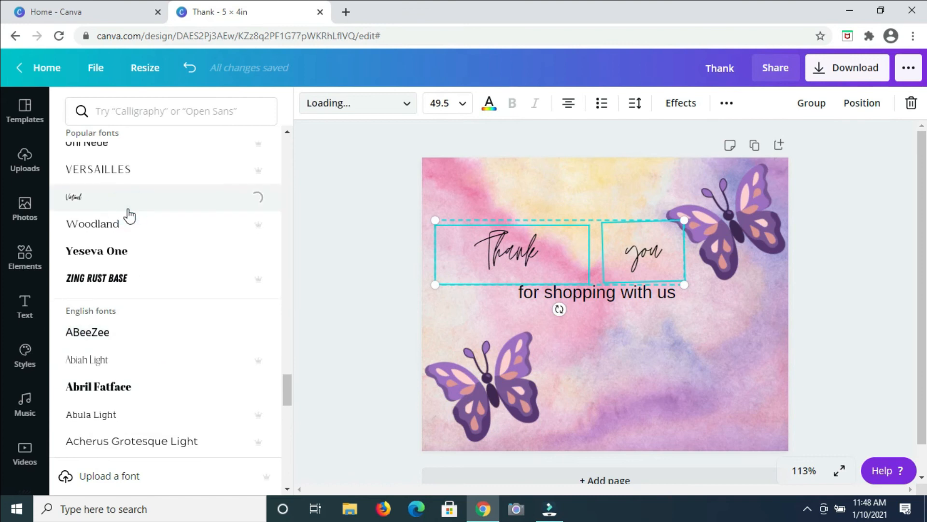
# Step: Enlarge the Thank text to 81.7 and reposition it on the left
pyautogui.moveTo(562, 262); pyautogui.dragTo(553, 240)
pyautogui.click(631, 363)
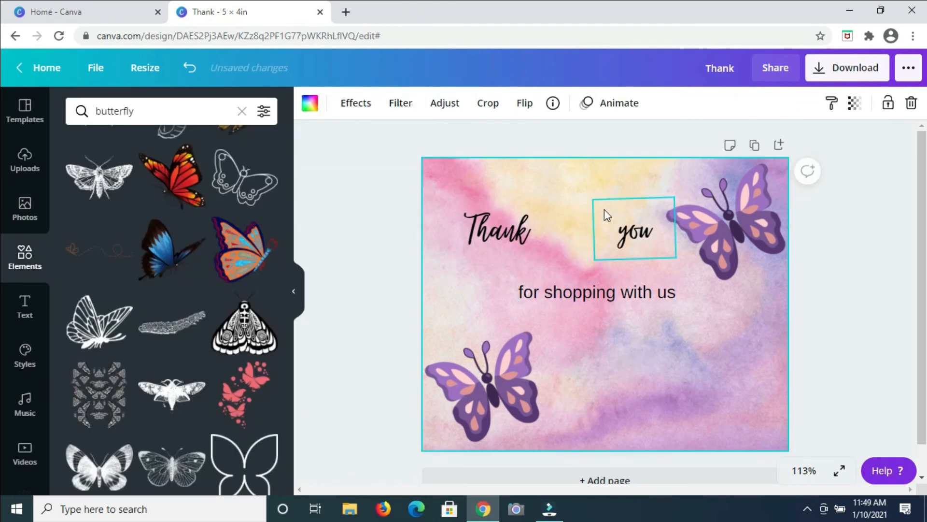
pyautogui.click(535, 247)
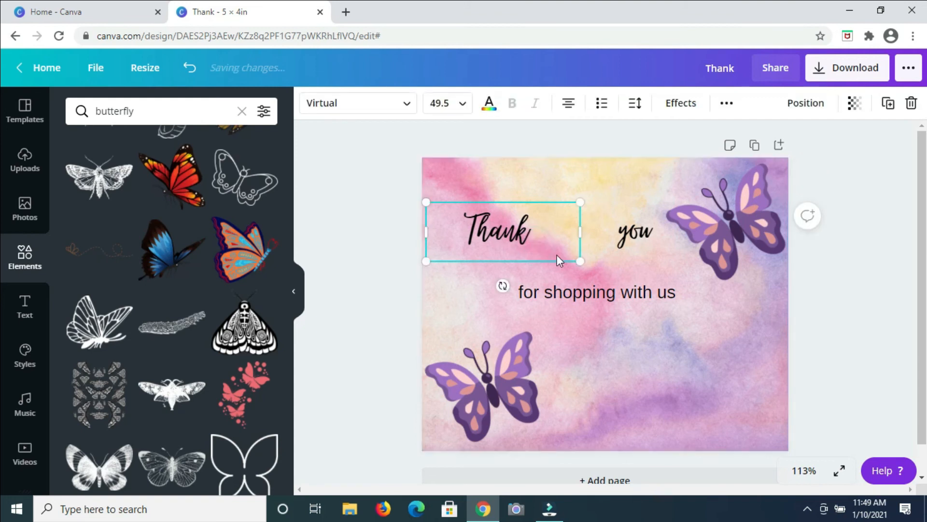
pyautogui.moveTo(583, 262); pyautogui.dragTo(680, 300)
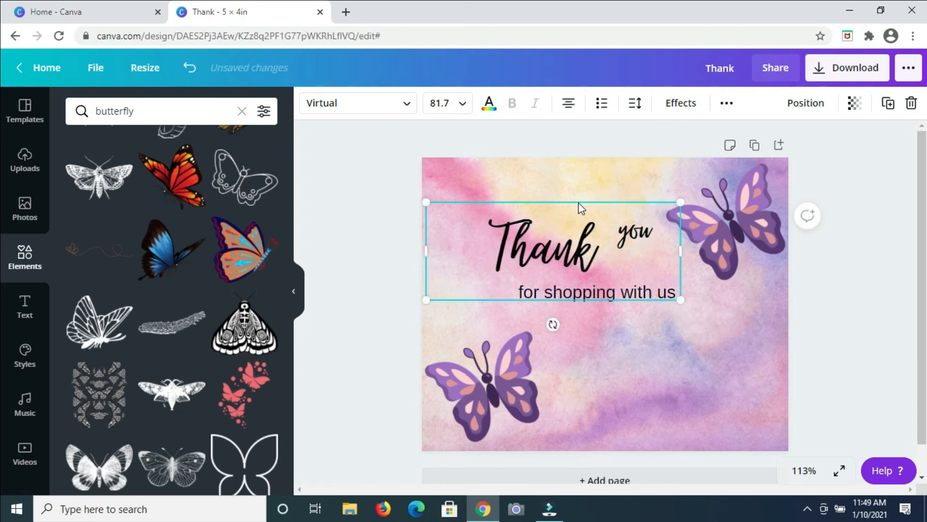
pyautogui.moveTo(558, 191); pyautogui.dragTo(537, 188)
# Step: Enlarge the you text and align it beside Thank so they read as one large script line
pyautogui.click(635, 234)
pyautogui.moveTo(673, 265); pyautogui.dragTo(631, 234)
pyautogui.click(621, 303)
pyautogui.moveTo(621, 301); pyautogui.dragTo(668, 370)
pyautogui.click(676, 264)
pyautogui.moveTo(700, 278); pyautogui.dragTo(747, 349)
pyautogui.click(503, 235)
pyautogui.moveTo(641, 282); pyautogui.dragTo(714, 340)
pyautogui.moveTo(486, 231); pyautogui.dragTo(448, 223)
pyautogui.moveTo(636, 252); pyautogui.dragTo(625, 247)
pyautogui.moveTo(643, 362); pyautogui.dragTo(619, 303)
pyautogui.click(529, 248)
pyautogui.moveTo(483, 238); pyautogui.dragTo(487, 248)
# Step: Change the subtitle's font to Josefin Sans Regular
pyautogui.click(673, 305)
pyautogui.click(406, 103)
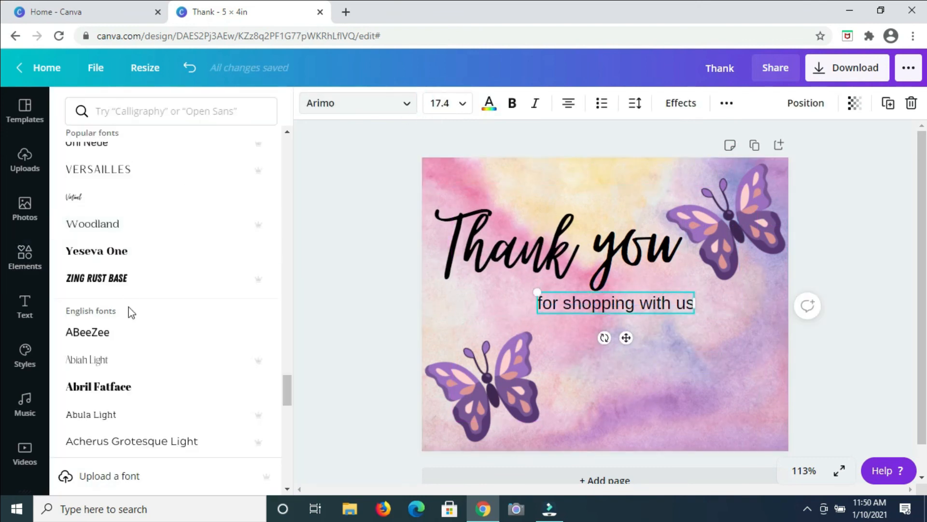
pyautogui.scroll(10, 131, 312)
pyautogui.click(118, 235)
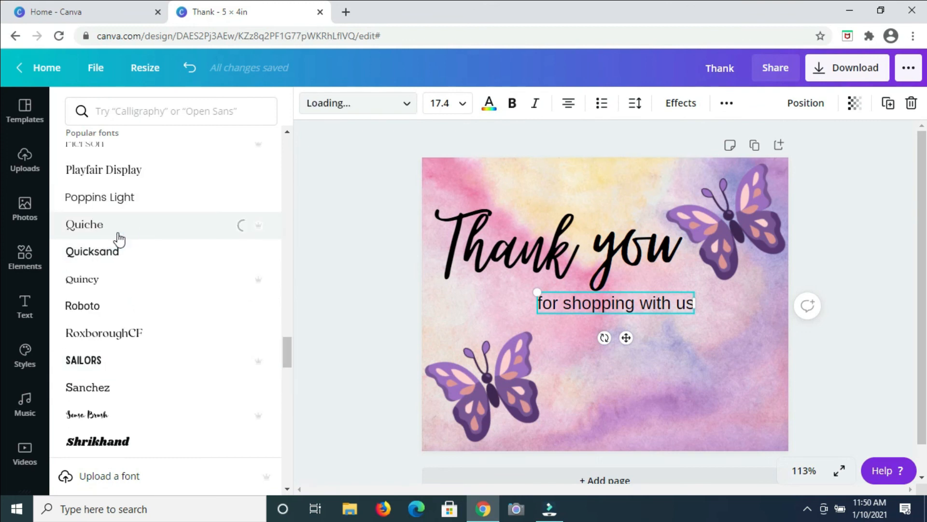
pyautogui.scroll(5, 114, 237)
pyautogui.click(106, 393)
pyautogui.click(83, 306)
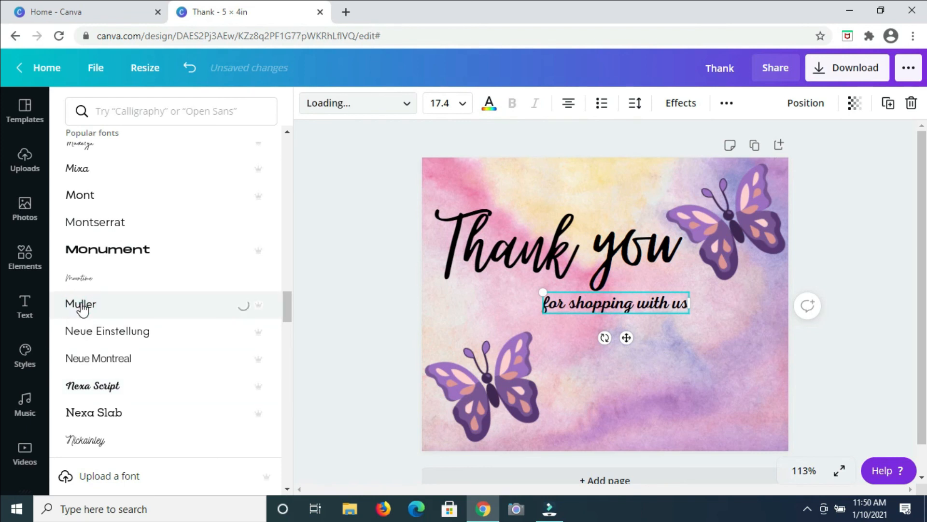
pyautogui.click(86, 177)
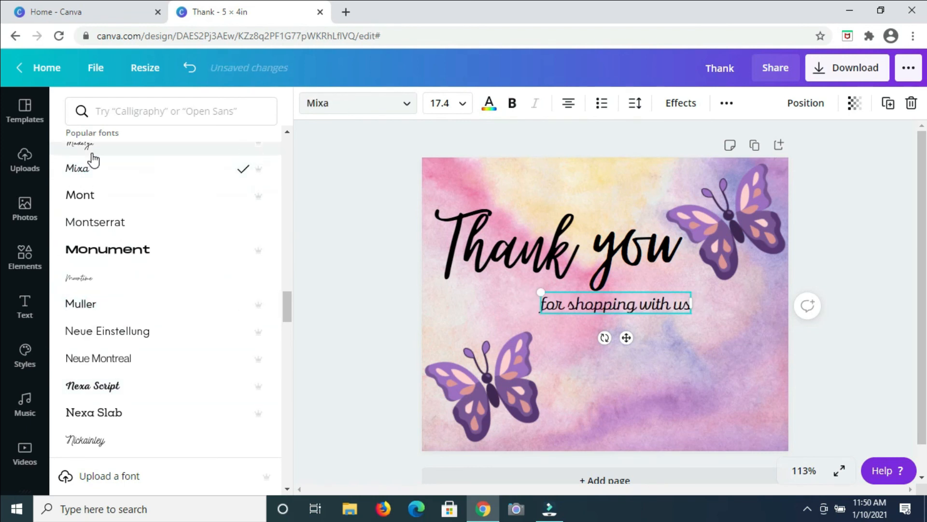
pyautogui.scroll(5, 94, 265)
pyautogui.click(121, 173)
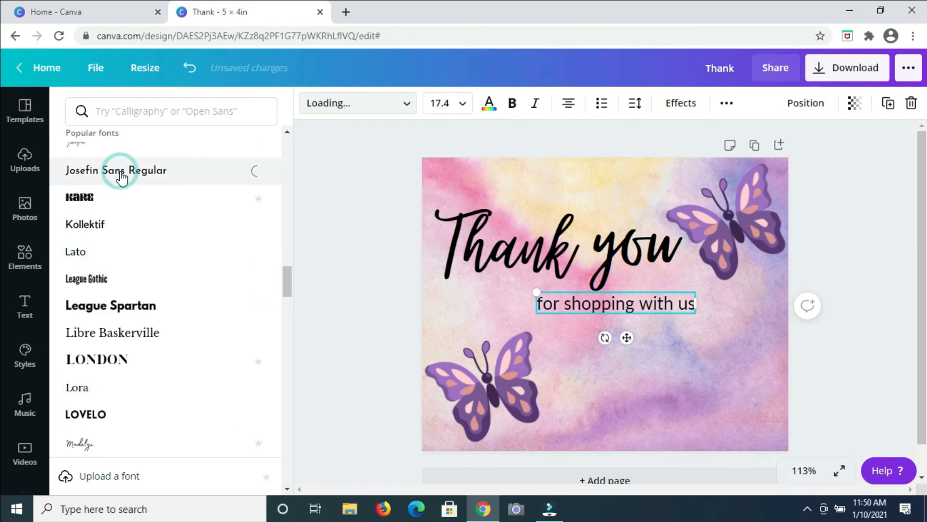
# Step: Shrink the subtitle to 13.1 and shift it right under the title
pyautogui.moveTo(696, 313); pyautogui.dragTo(657, 308)
pyautogui.moveTo(616, 332); pyautogui.dragTo(654, 335)
pyautogui.click(647, 421)
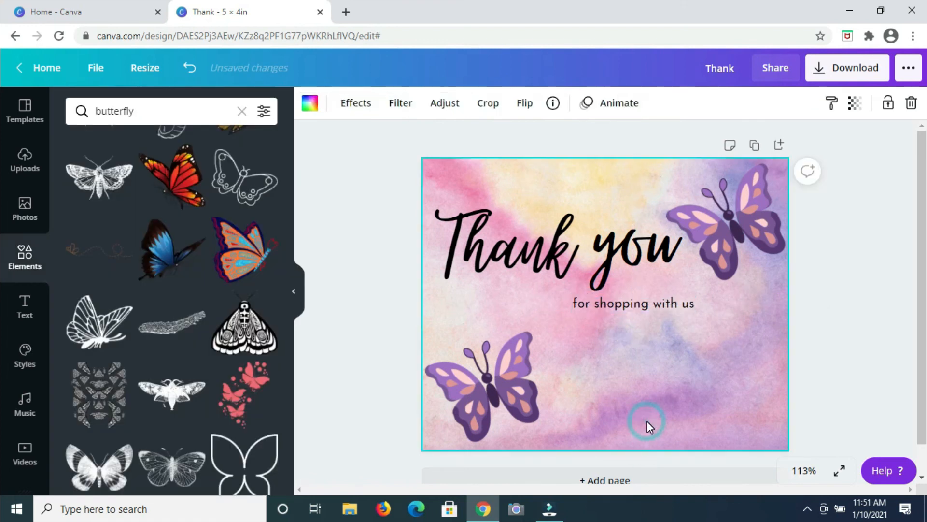
# Step: Nudge the Thank you title slightly right and reposition the subtitle just beneath it
pyautogui.moveTo(635, 270); pyautogui.dragTo(653, 278)
pyautogui.click(671, 338)
pyautogui.click(668, 306)
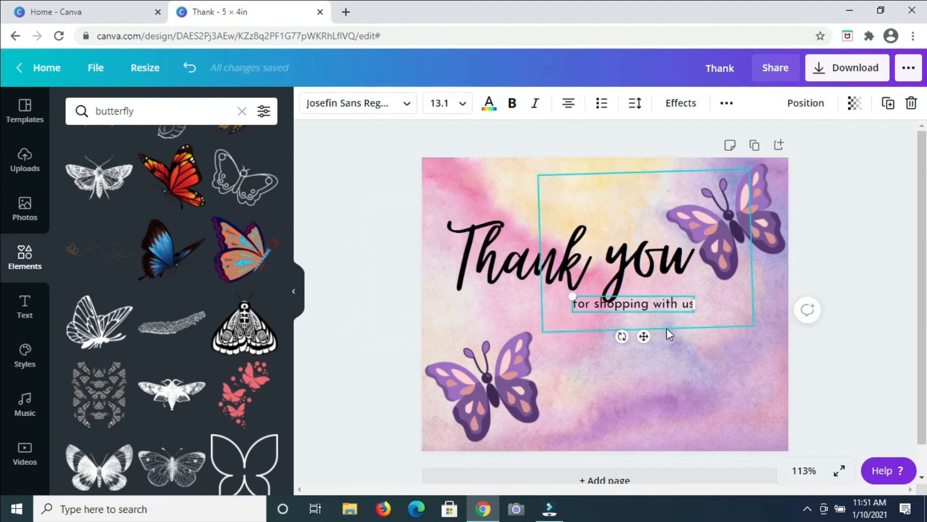
pyautogui.moveTo(646, 335); pyautogui.dragTo(639, 343)
pyautogui.click(570, 346)
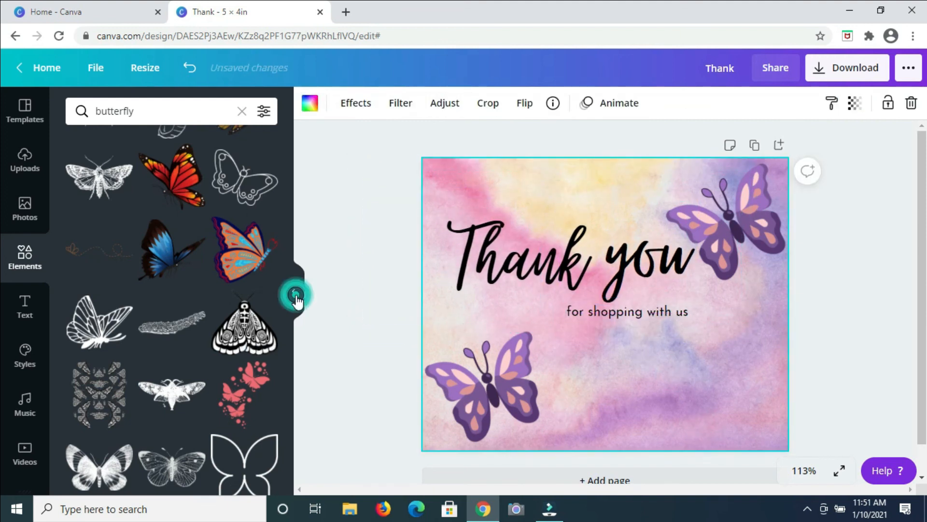
# Step: Collapse the side panel and enlarge the view to preview the finished card
pyautogui.click(294, 291)
pyautogui.click(804, 470)
pyautogui.click(803, 230)
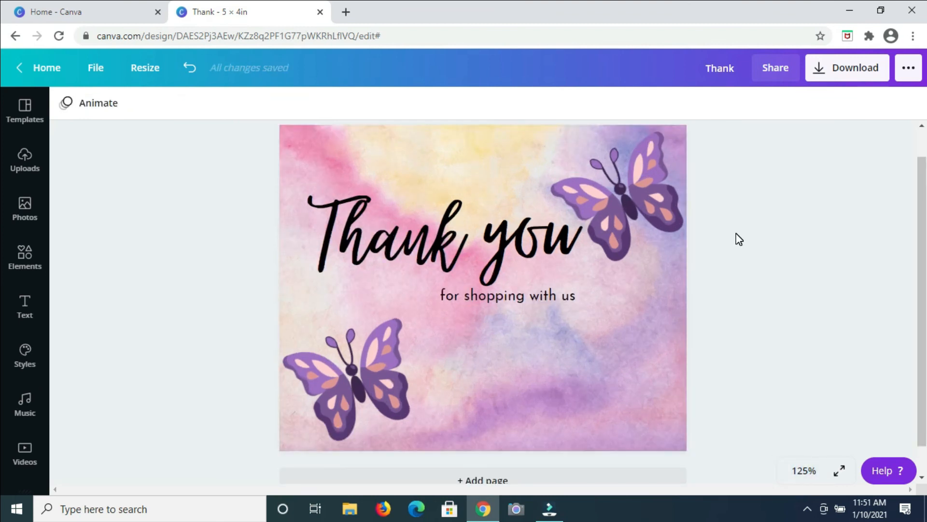